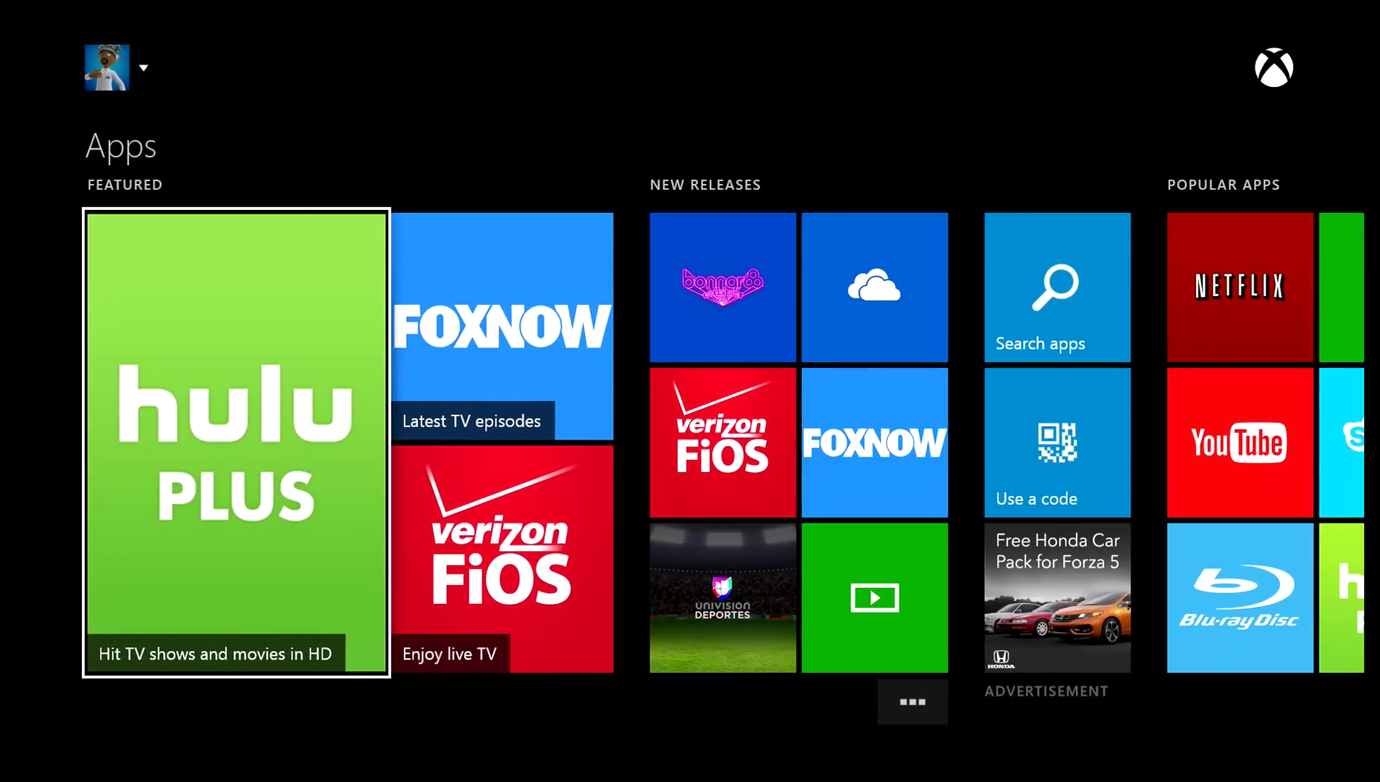
- Open the full Popular Apps list and bring up the Twitch app details page (22.86 MB)
key(Right)
key(Right)
key(Right)
key(Right)
key(Right)
key(Right)
key(Down)
key(Down)
key(Down)
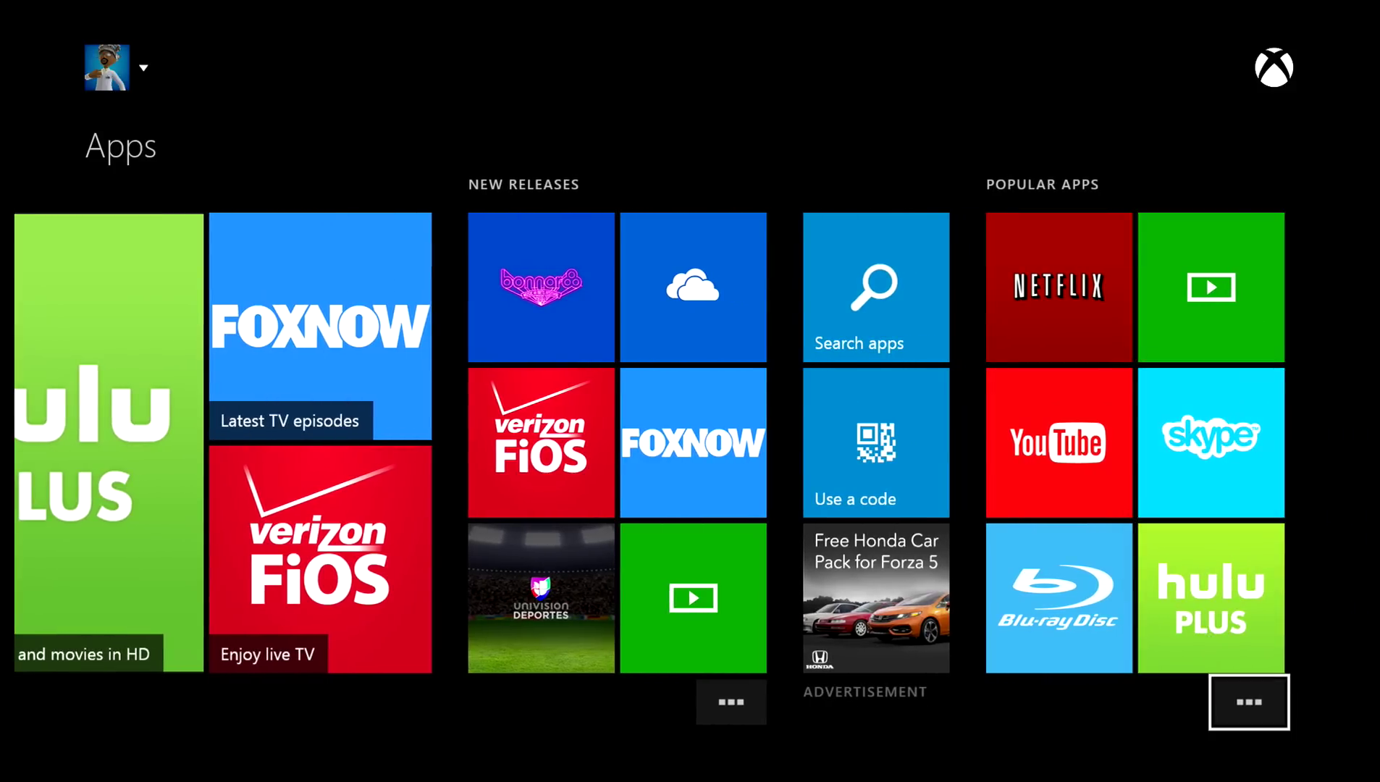
key(Return)
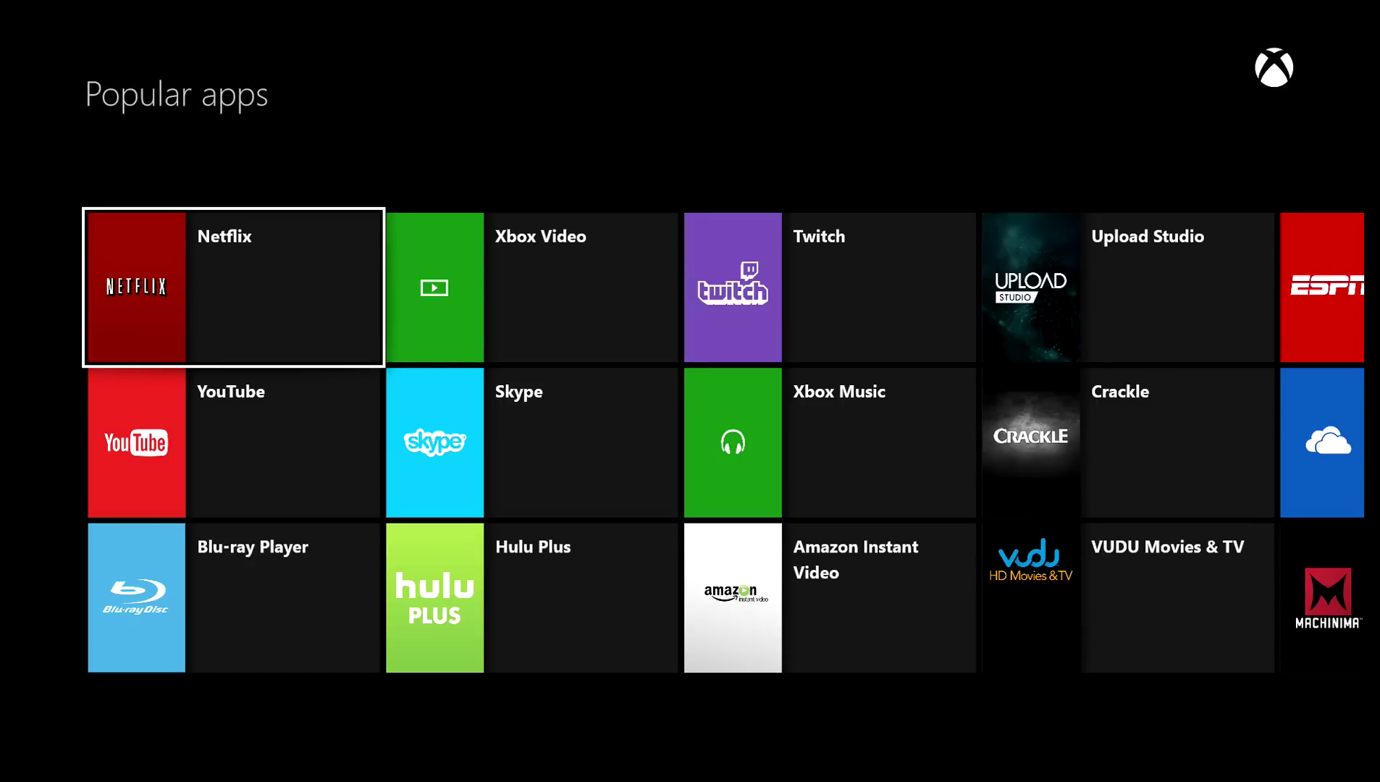
key(Right)
key(Right)
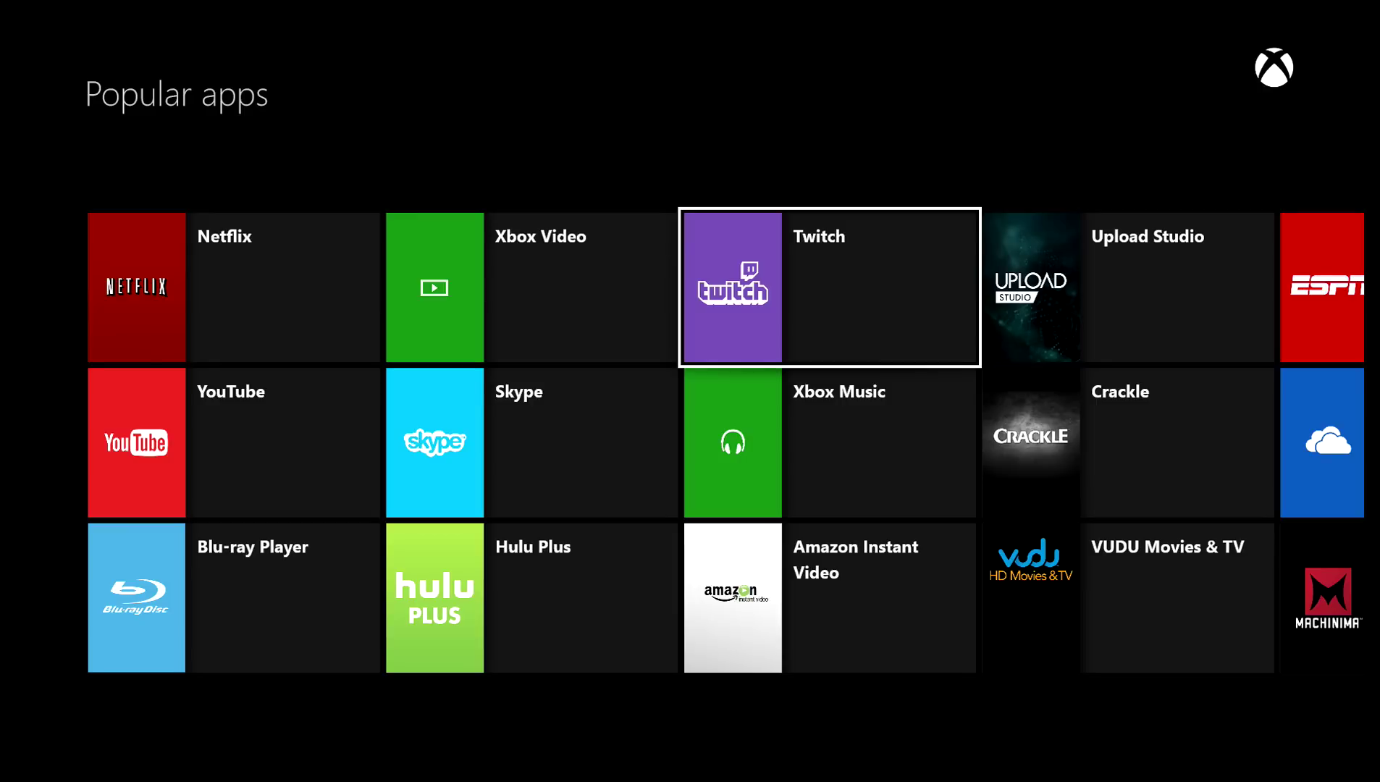
key(Return)
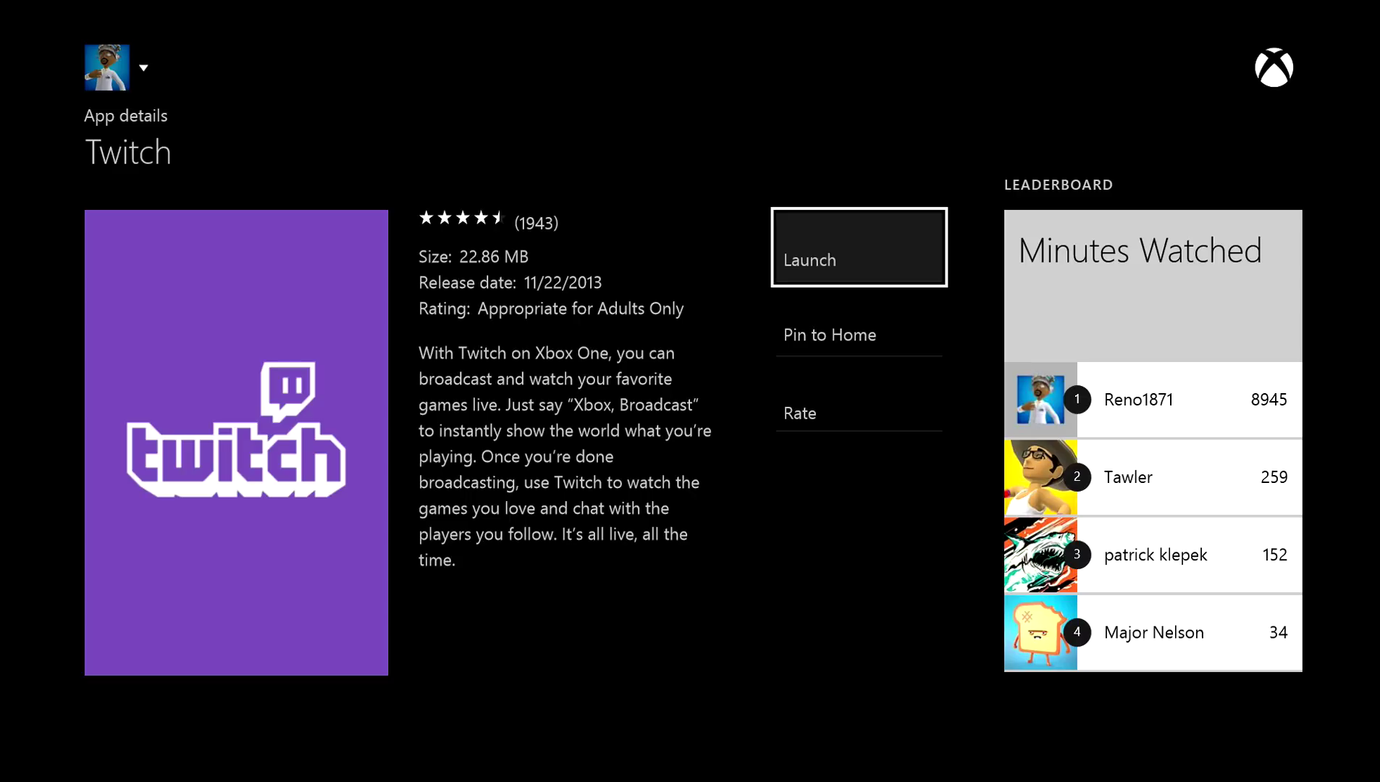
- Launch Twitch and snap its Broadcast panel, titled 'test' for Plants vs. Zombies Garden Warfare
key(Return)
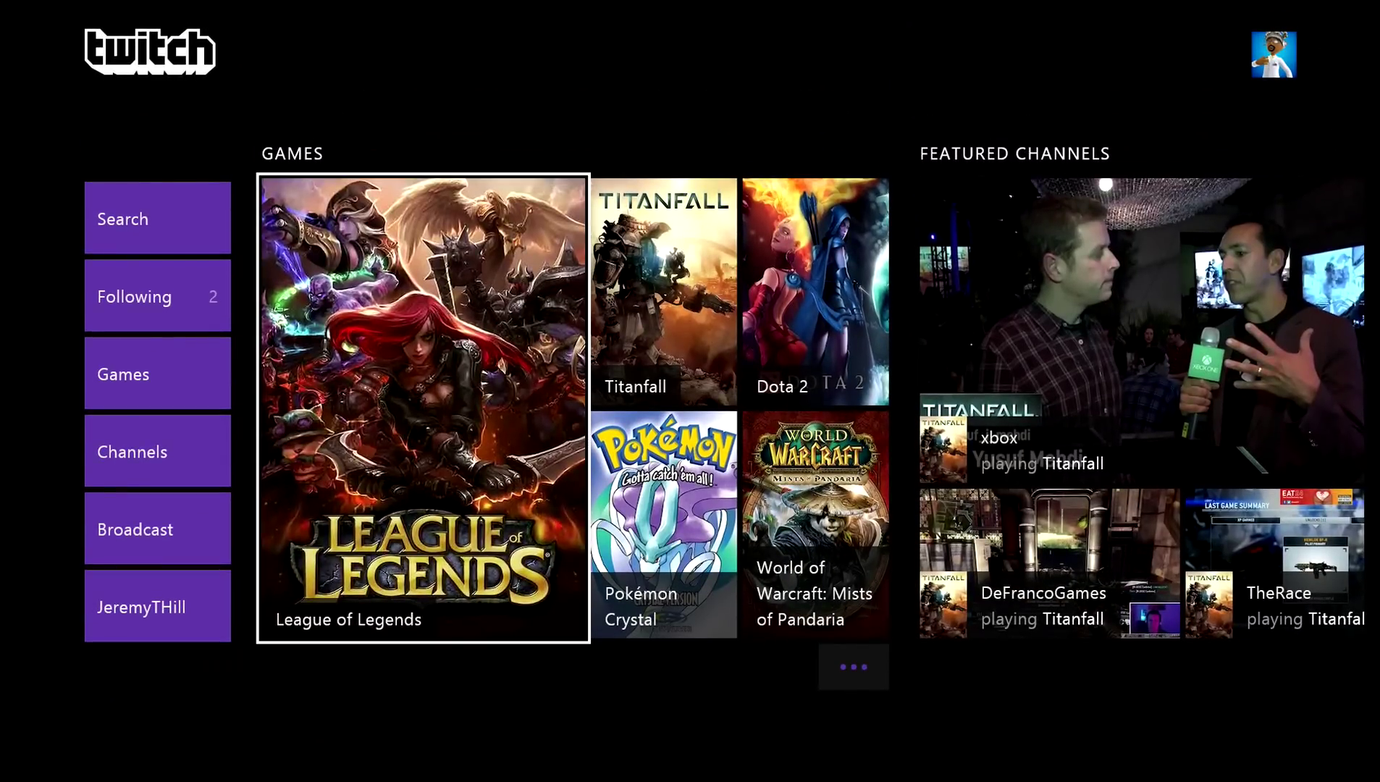
key(Left)
key(Down)
key(Down)
key(Down)
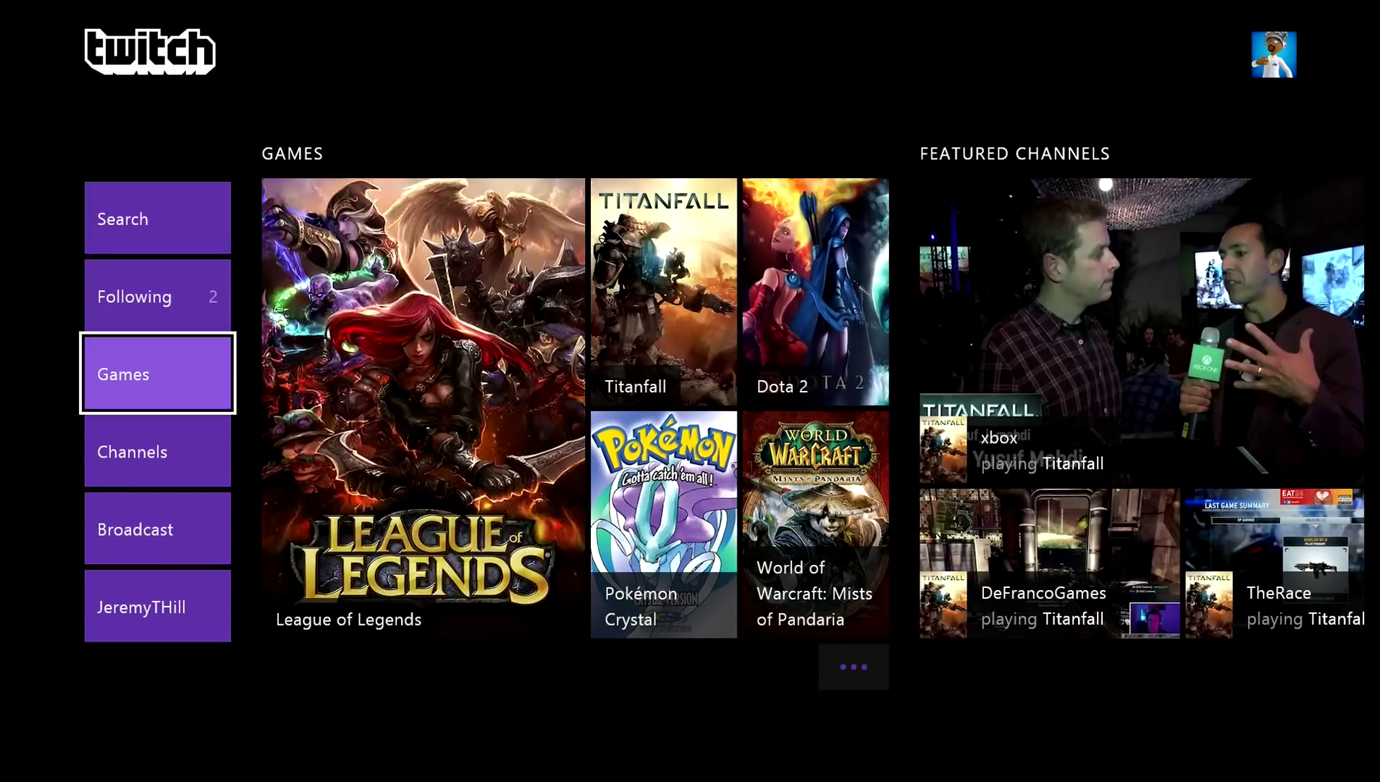
key(Down)
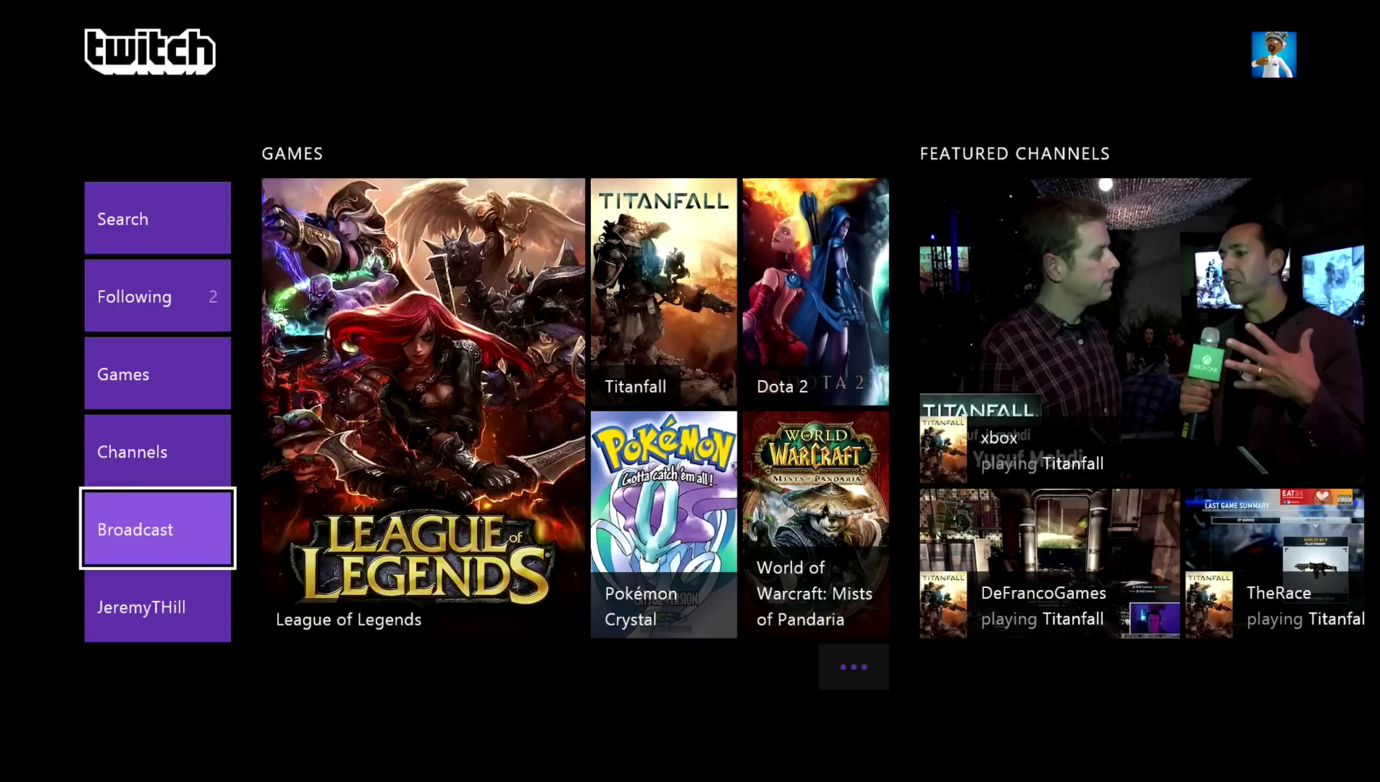
key(Return)
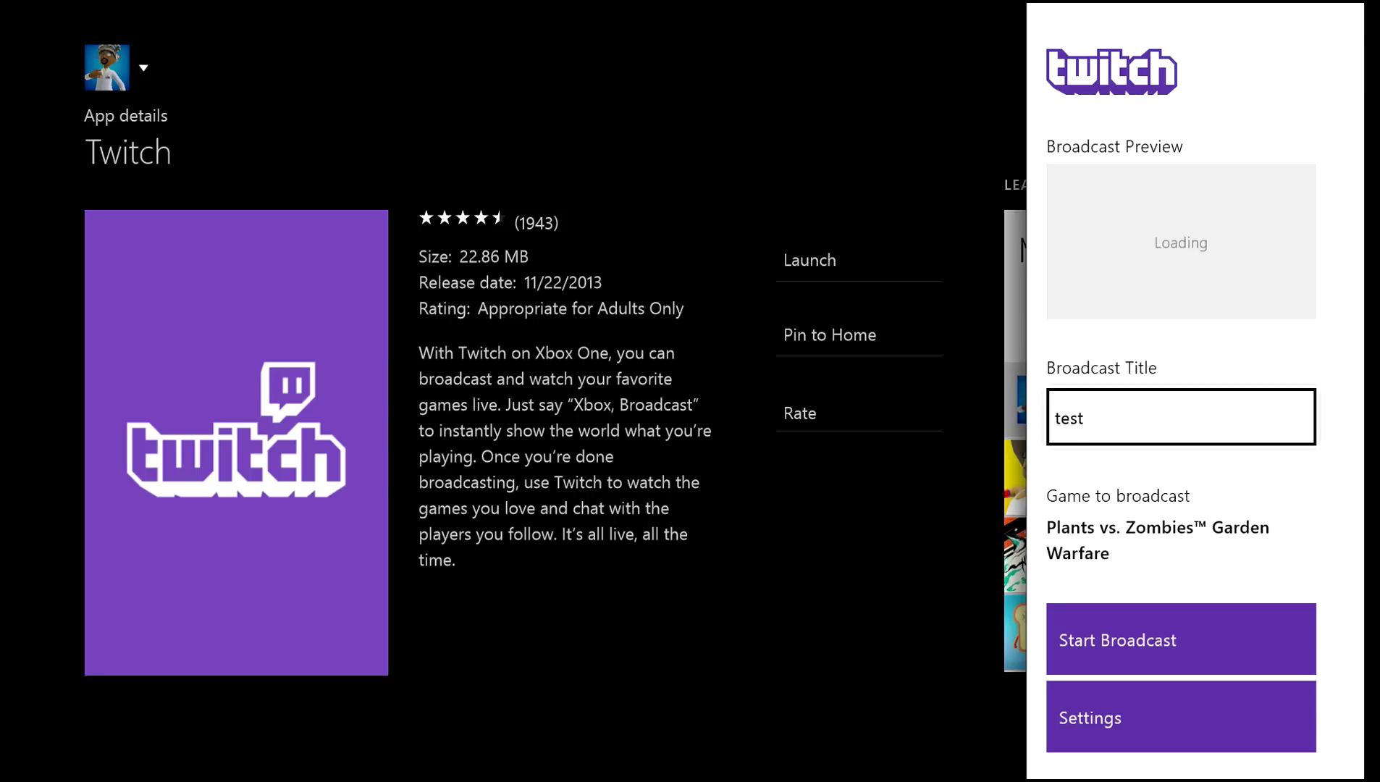
- Back out to Twitch Home, go to the console Home and unsnap Twitch
key(Escape)
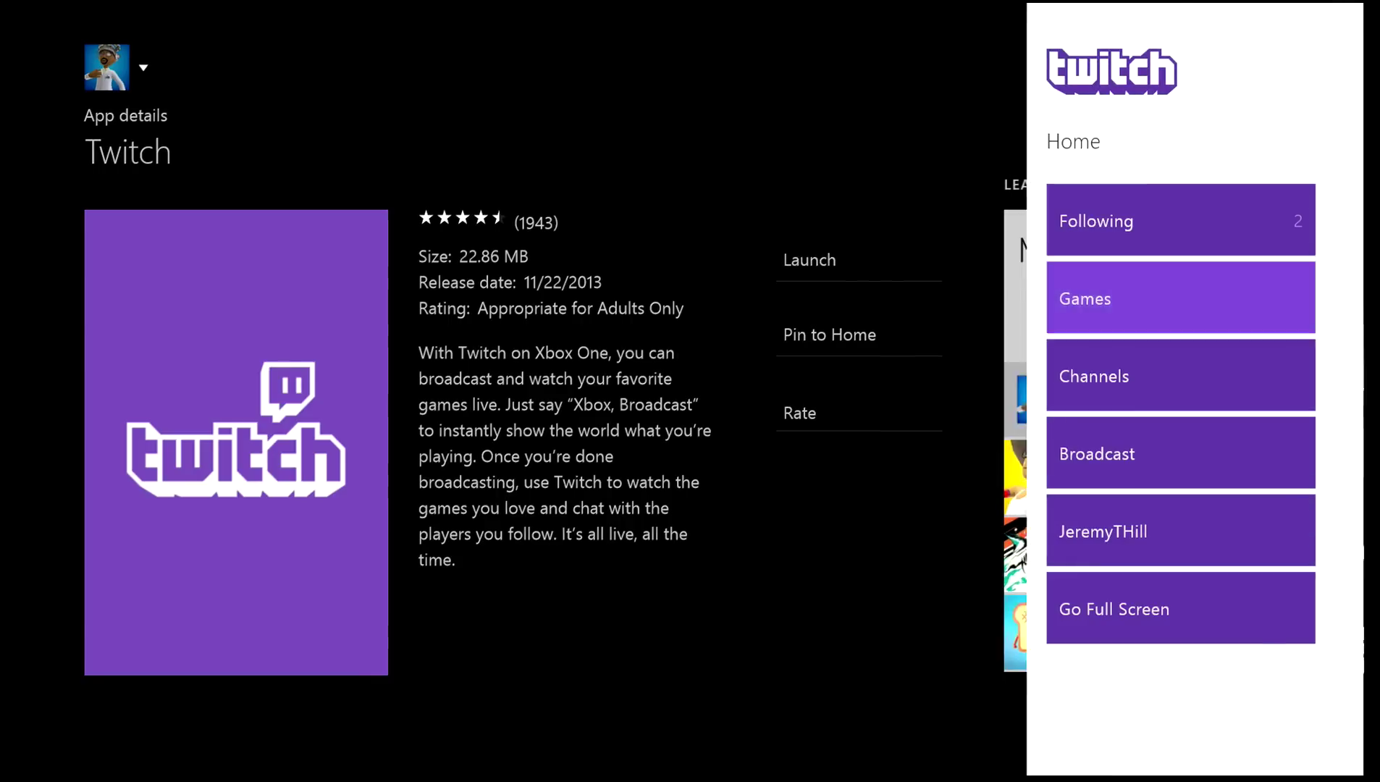
key(super)
key(Right)
key(Return)
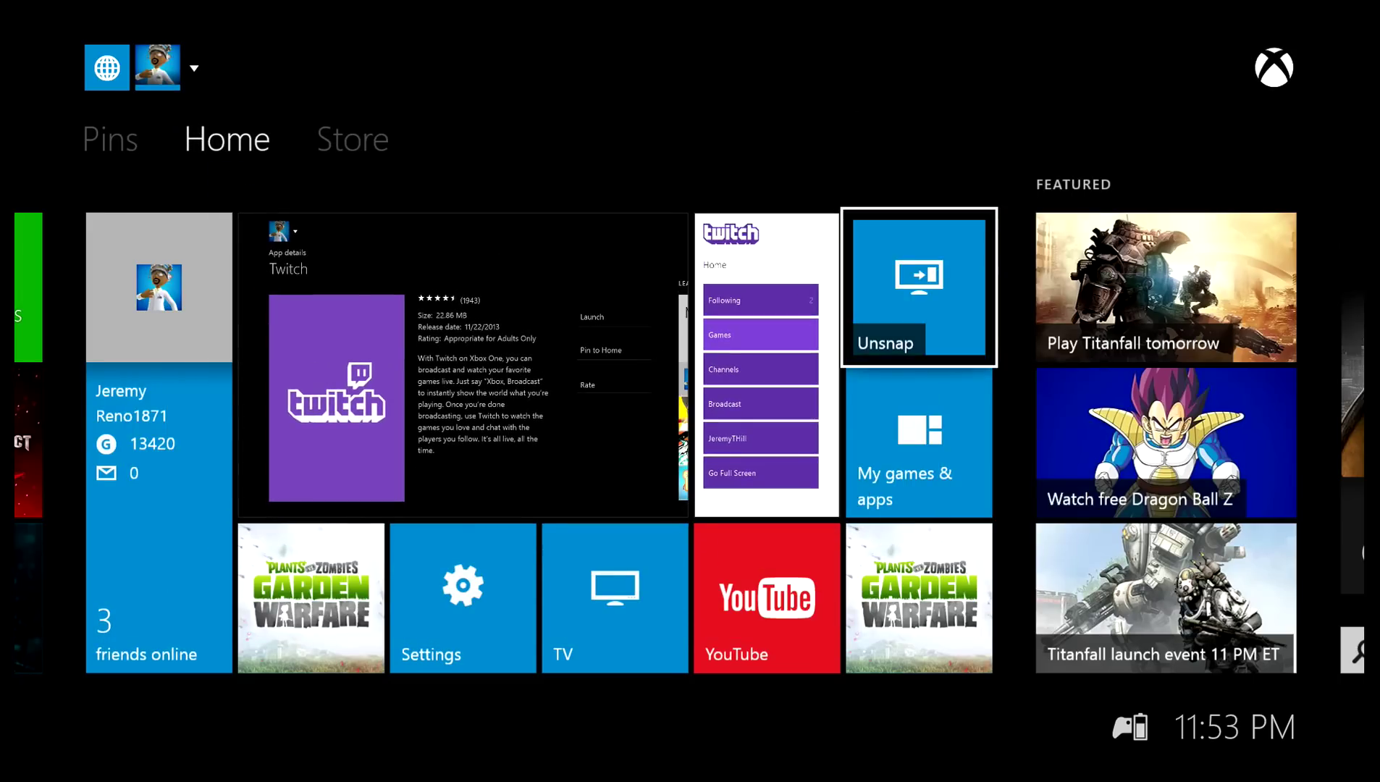
- Move the Home screen focus down to the Settings tile
key(Down)
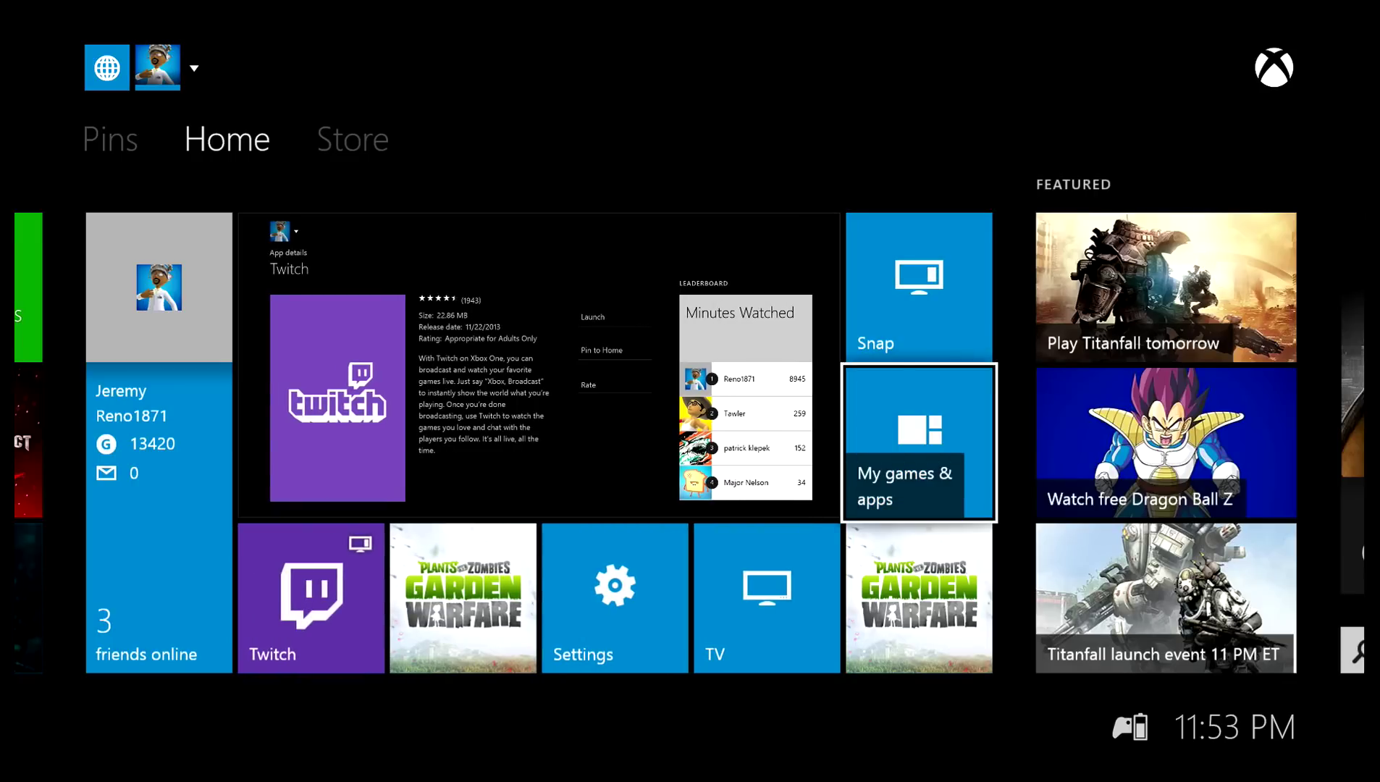
key(Down)
key(Left)
key(Left)
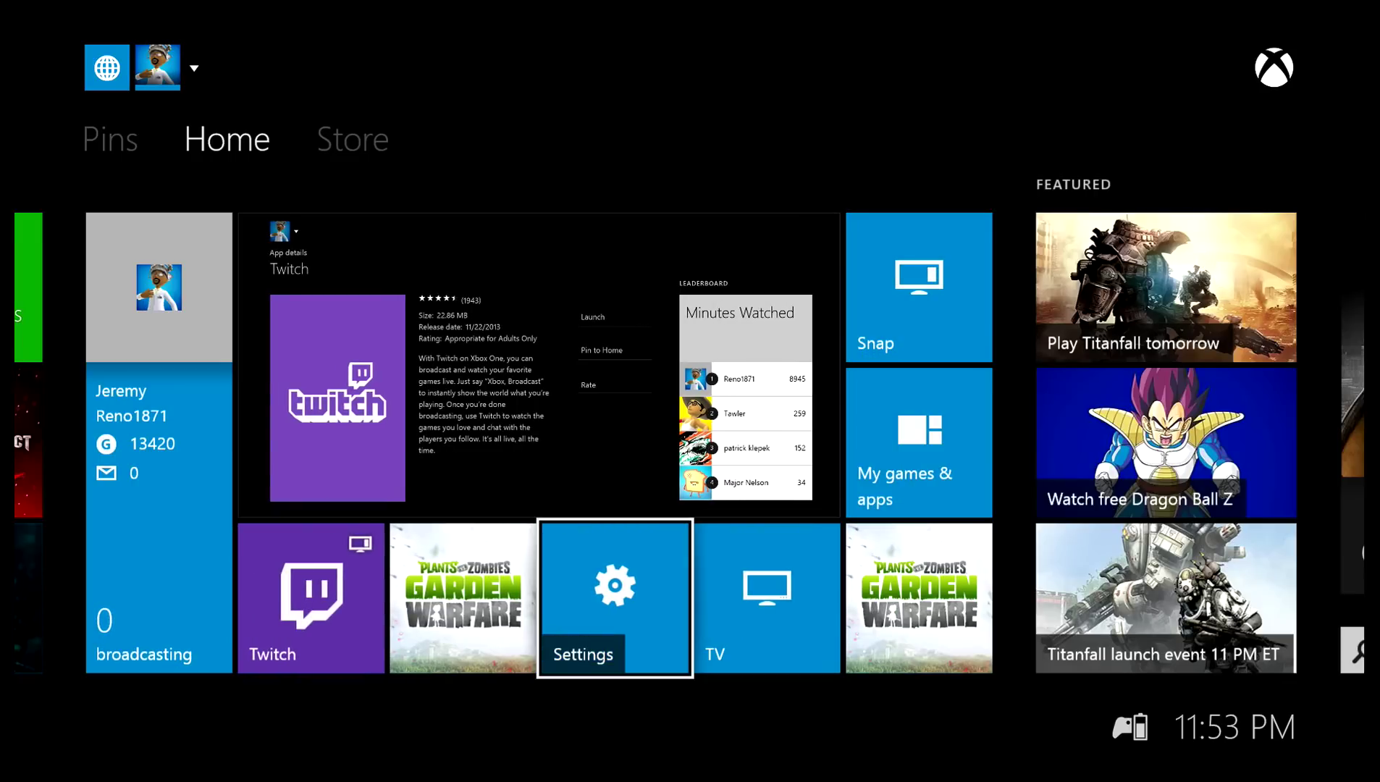
- Open Settings > Privacy & online safety and choose the Custom privacy option
key(Return)
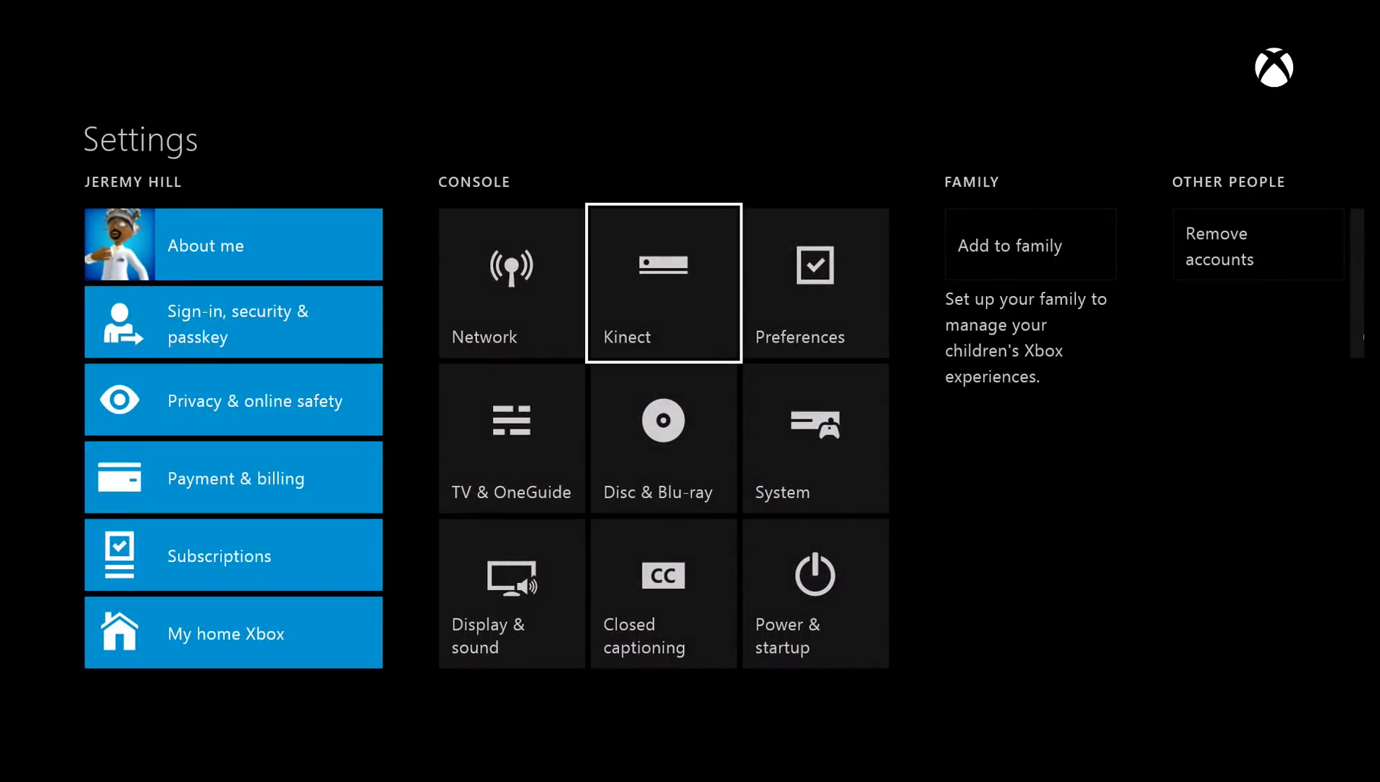
key(Left)
key(Left)
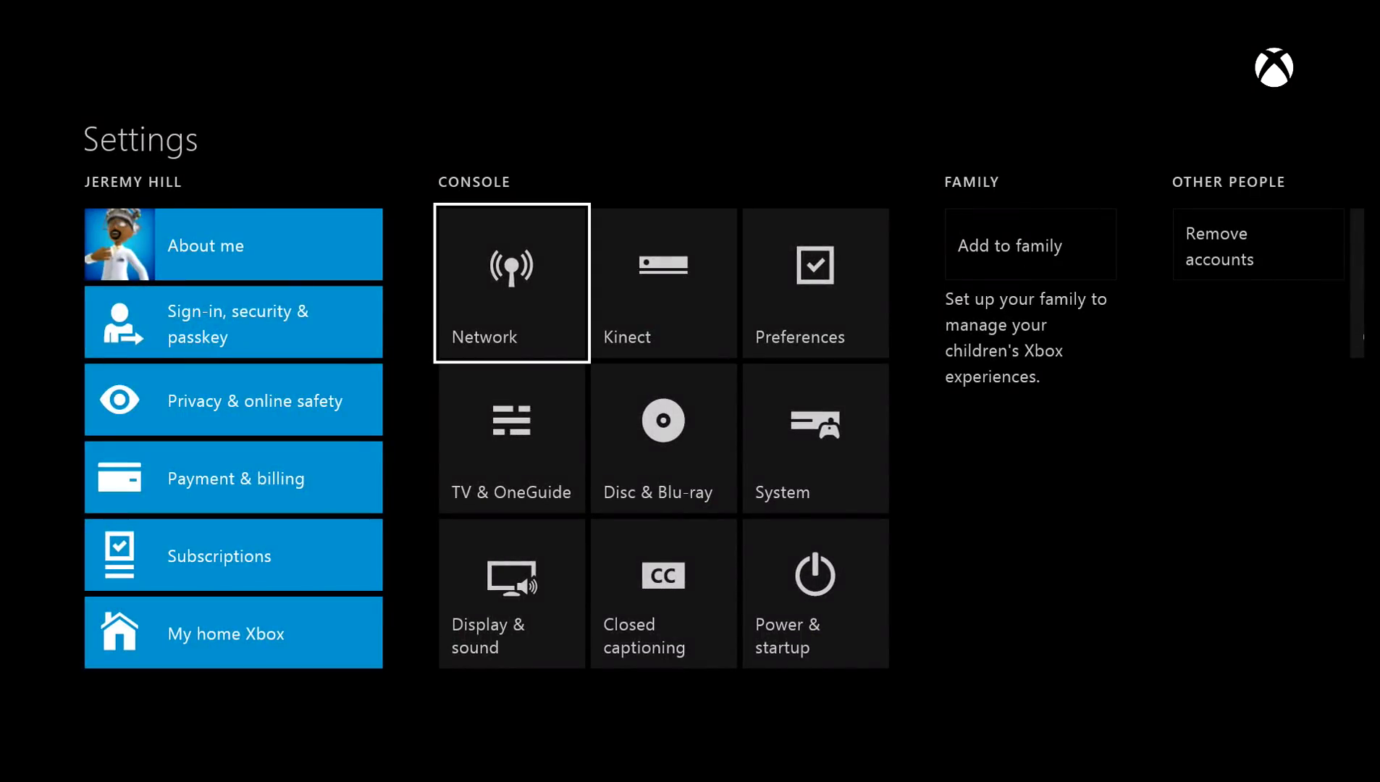
key(Right)
key(Right)
key(Left)
key(Left)
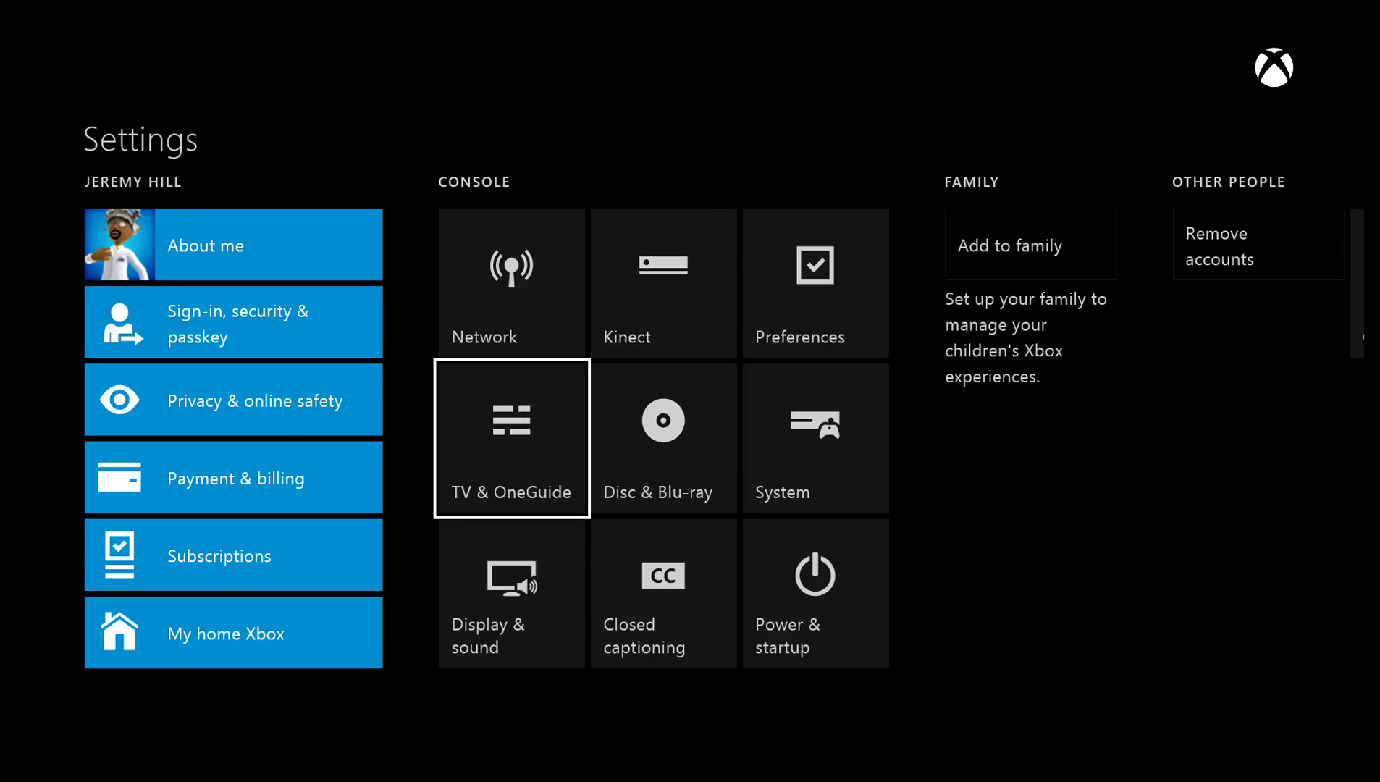
key(Return)
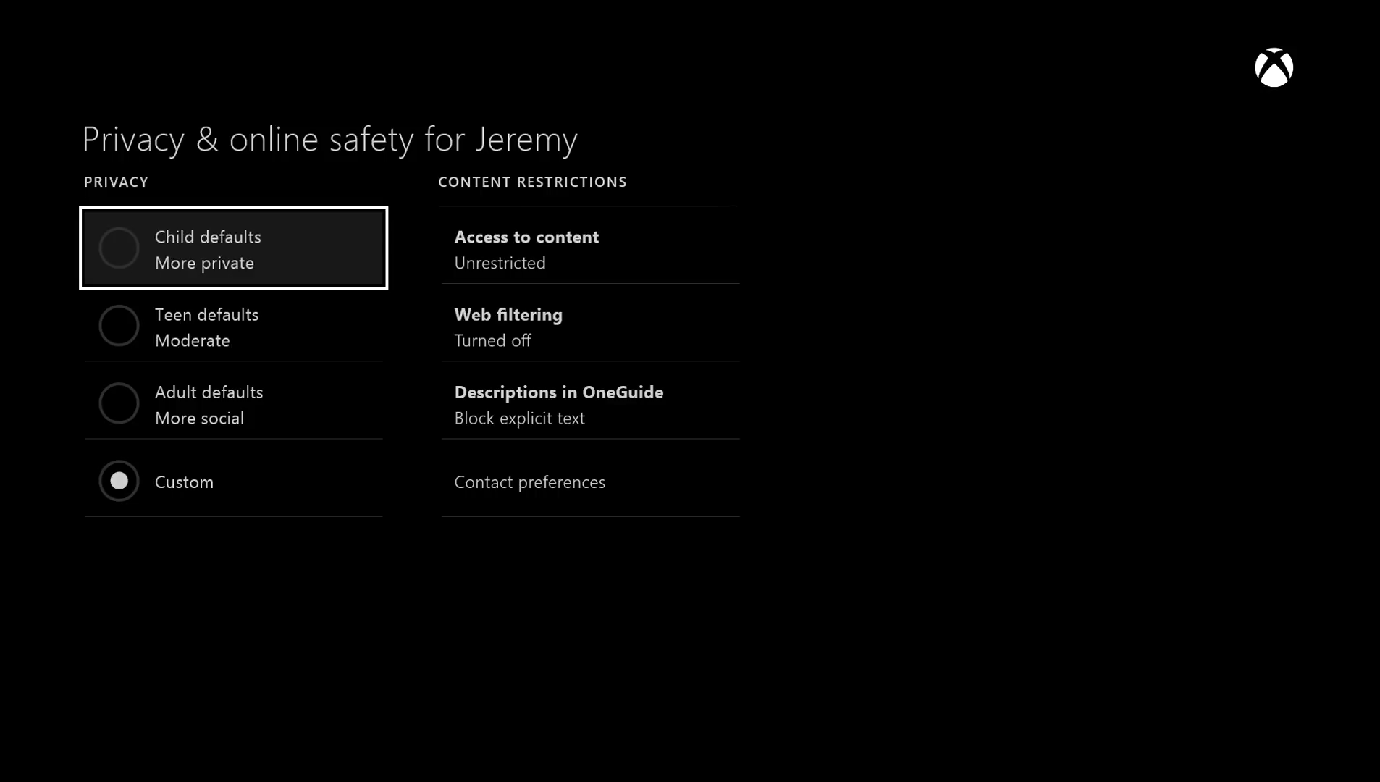
key(Down)
key(Down)
key(Down)
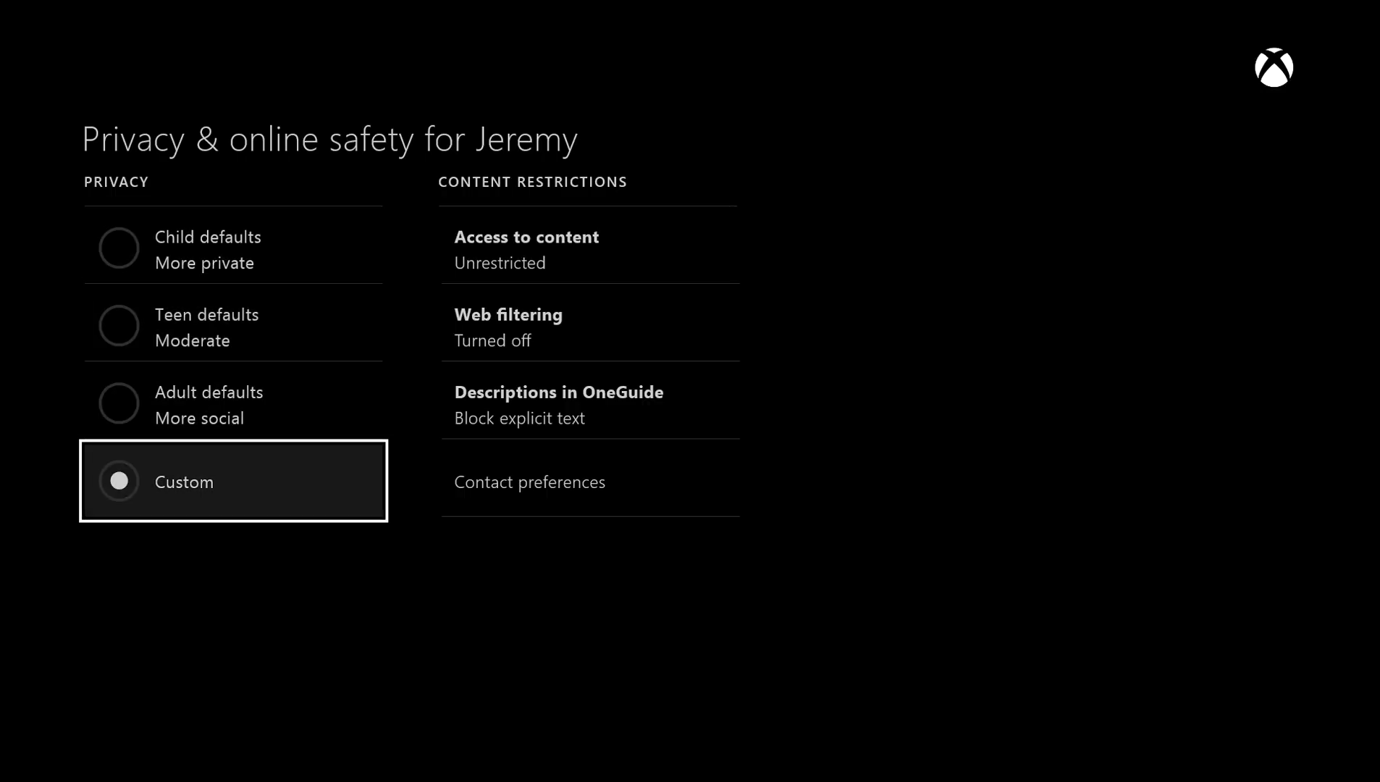
key(Return)
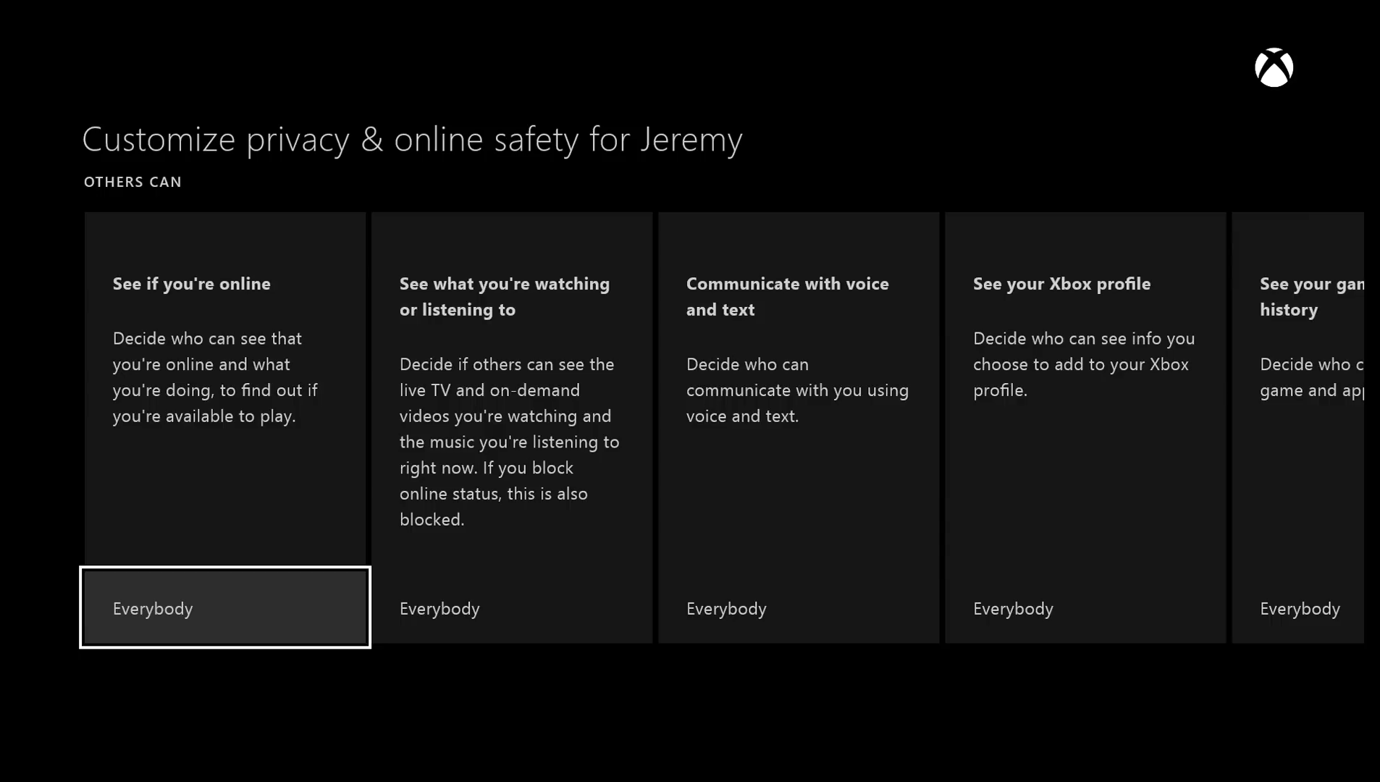
- Step through the privacy permissions to Broadcast gameplay and keep it set to Allow
key(Right)
key(Right)
key(Right)
key(Right)
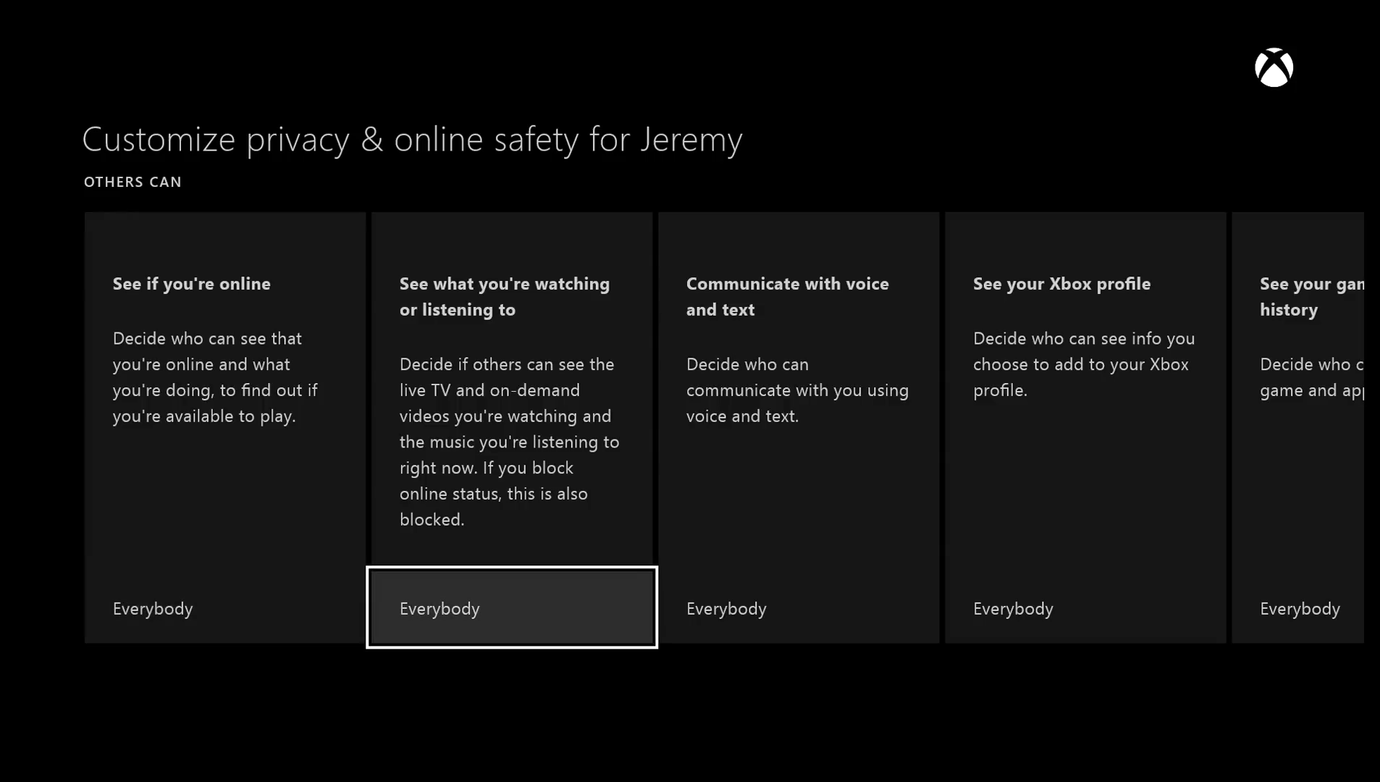
key(Right)
key(Right)
key(Right)
key(Right)
key(Right)
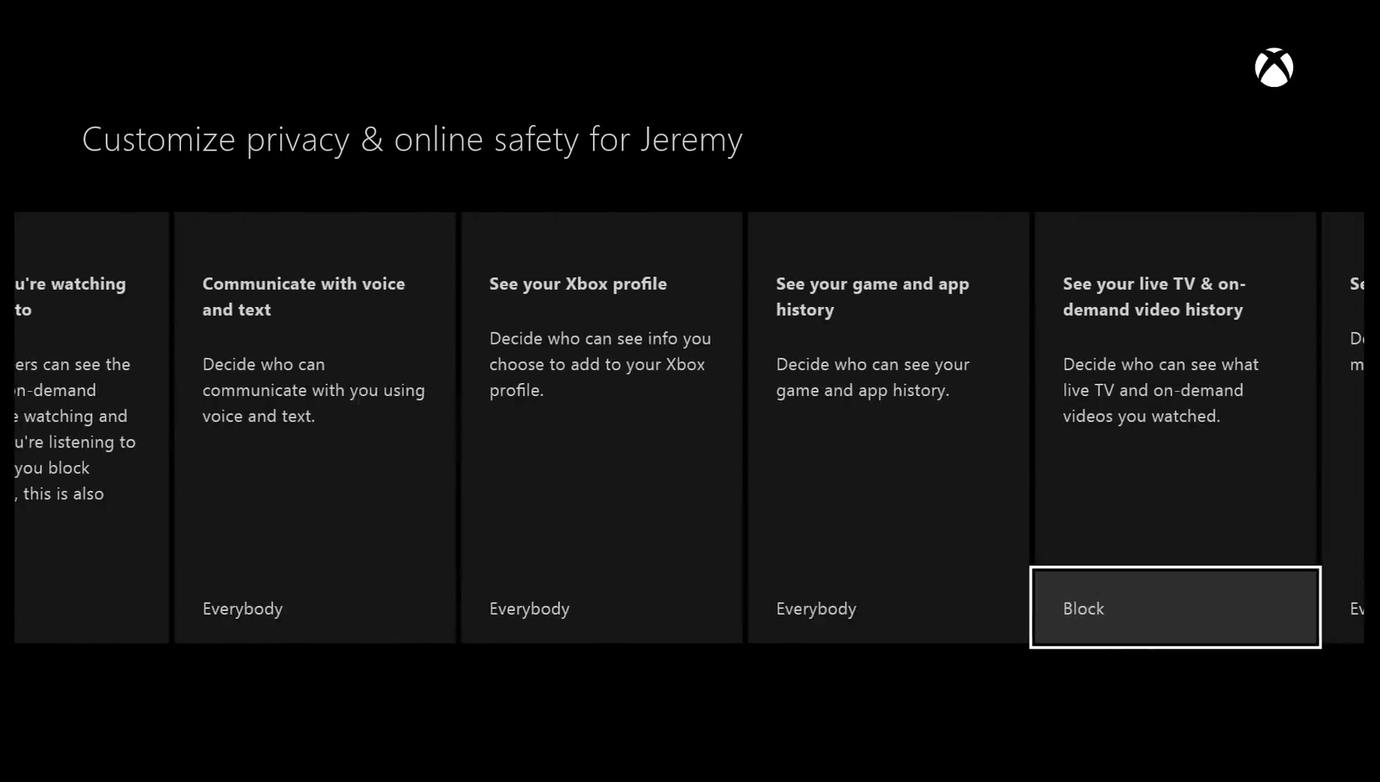
key(Right)
key(Right)
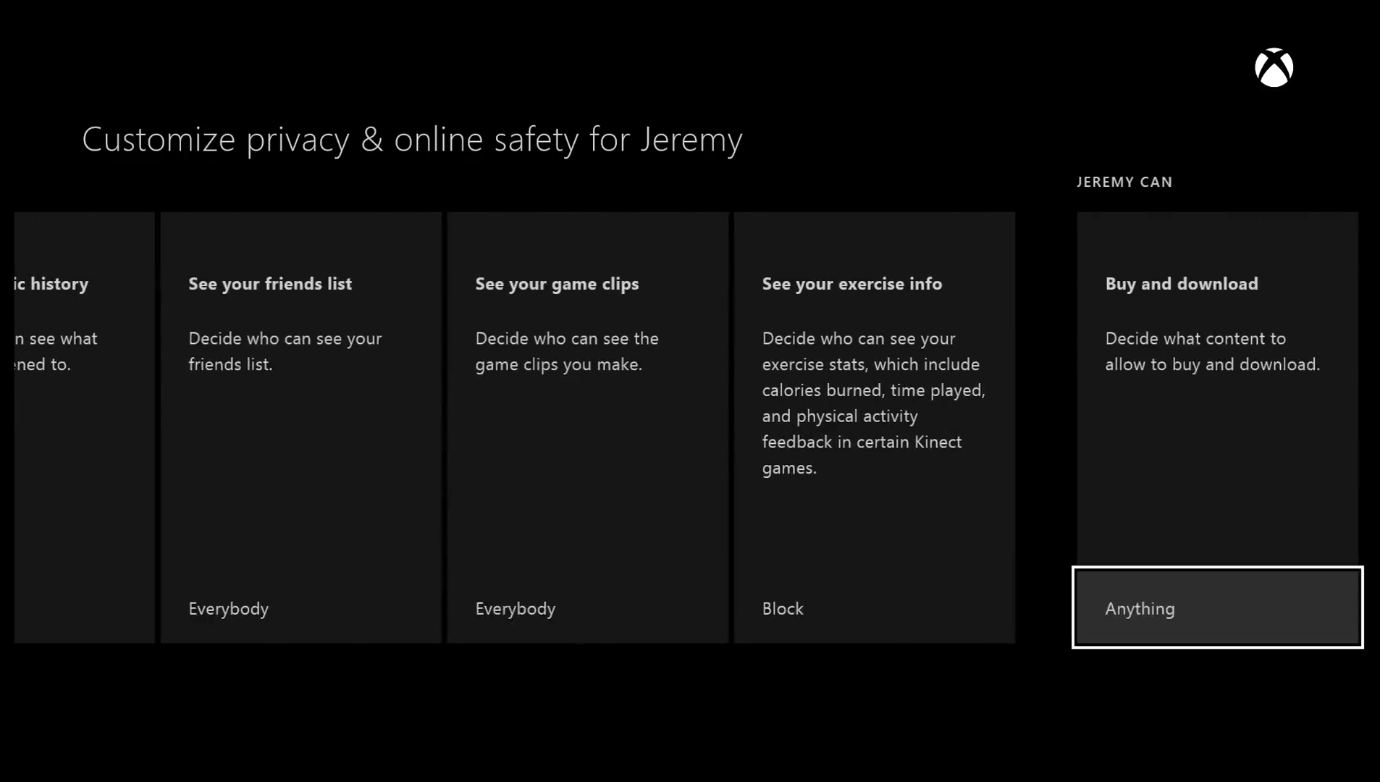
key(Right)
key(Right)
key(Right)
key(Right)
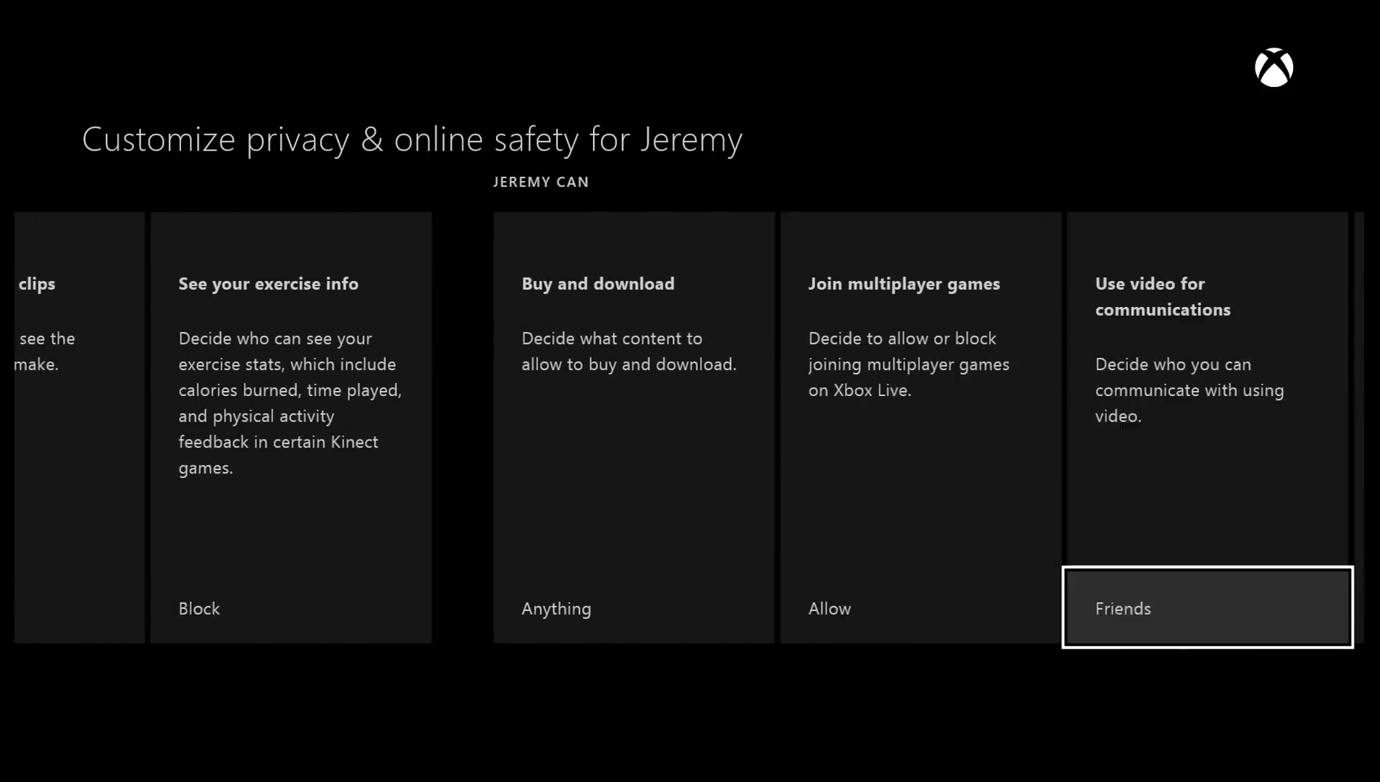
key(Right)
key(Right)
key(Right)
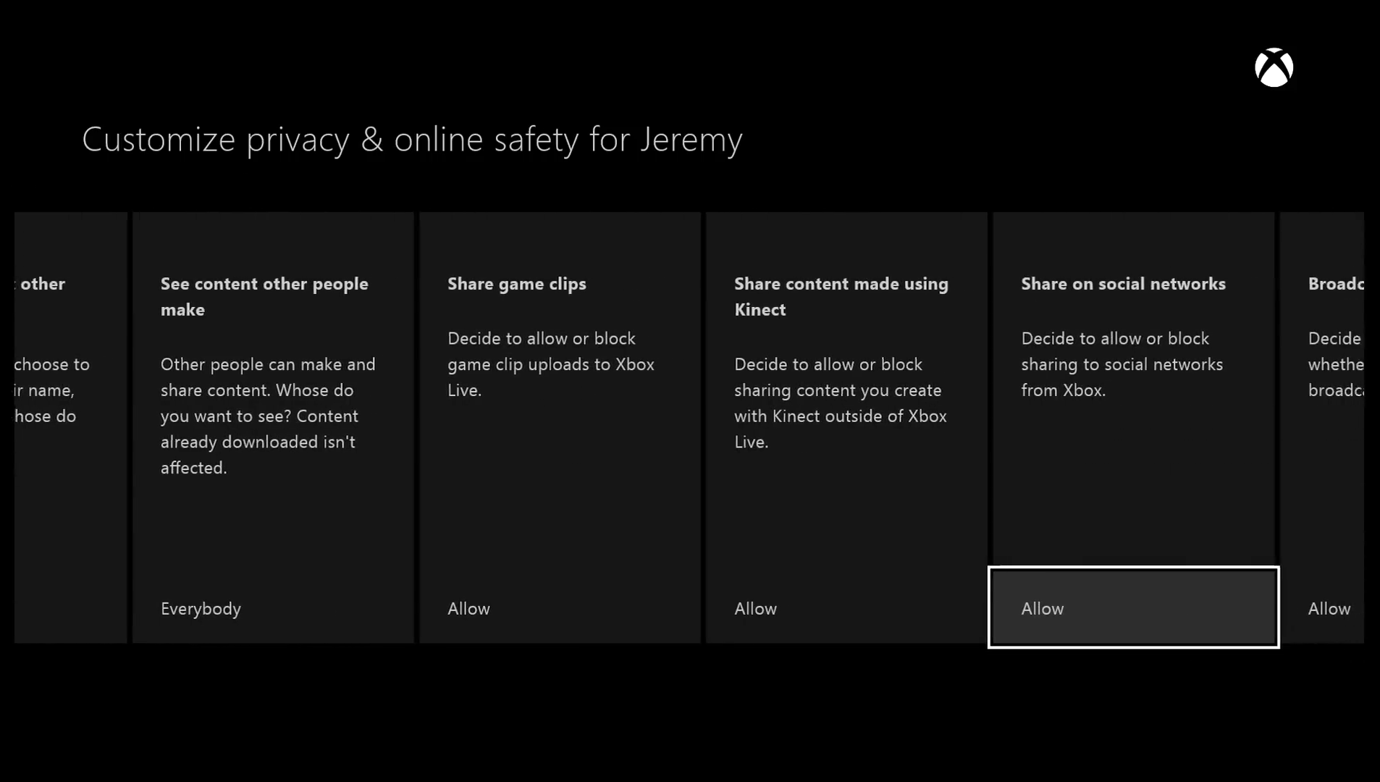
key(Right)
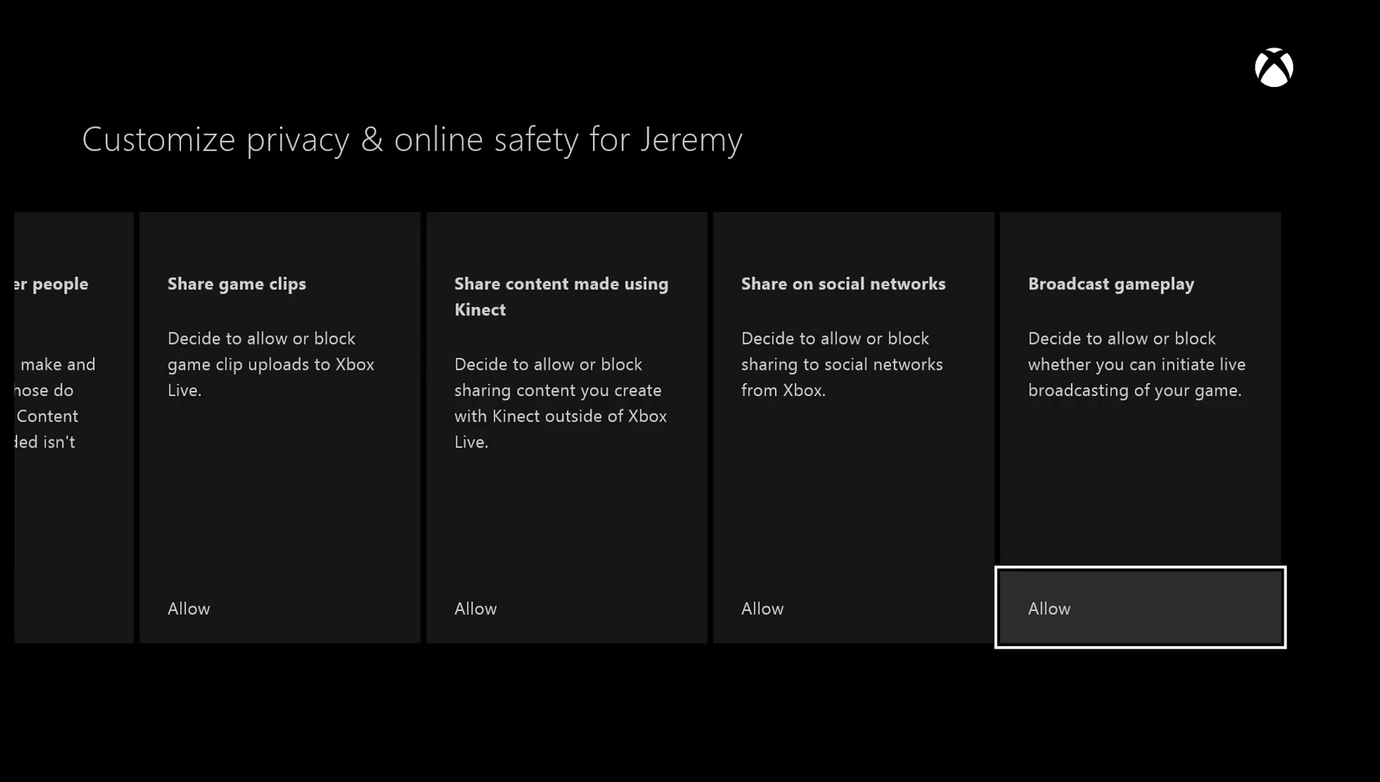
key(Return)
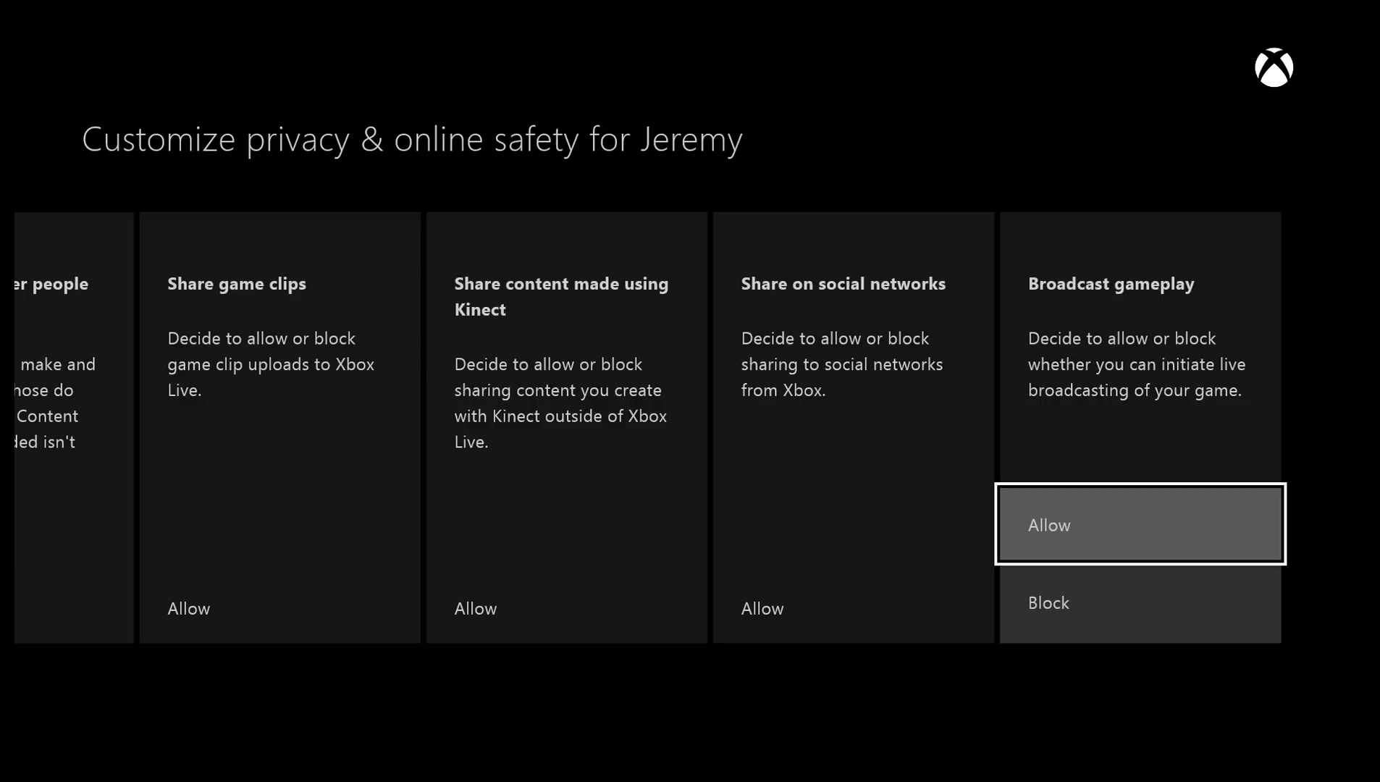
key(Return)
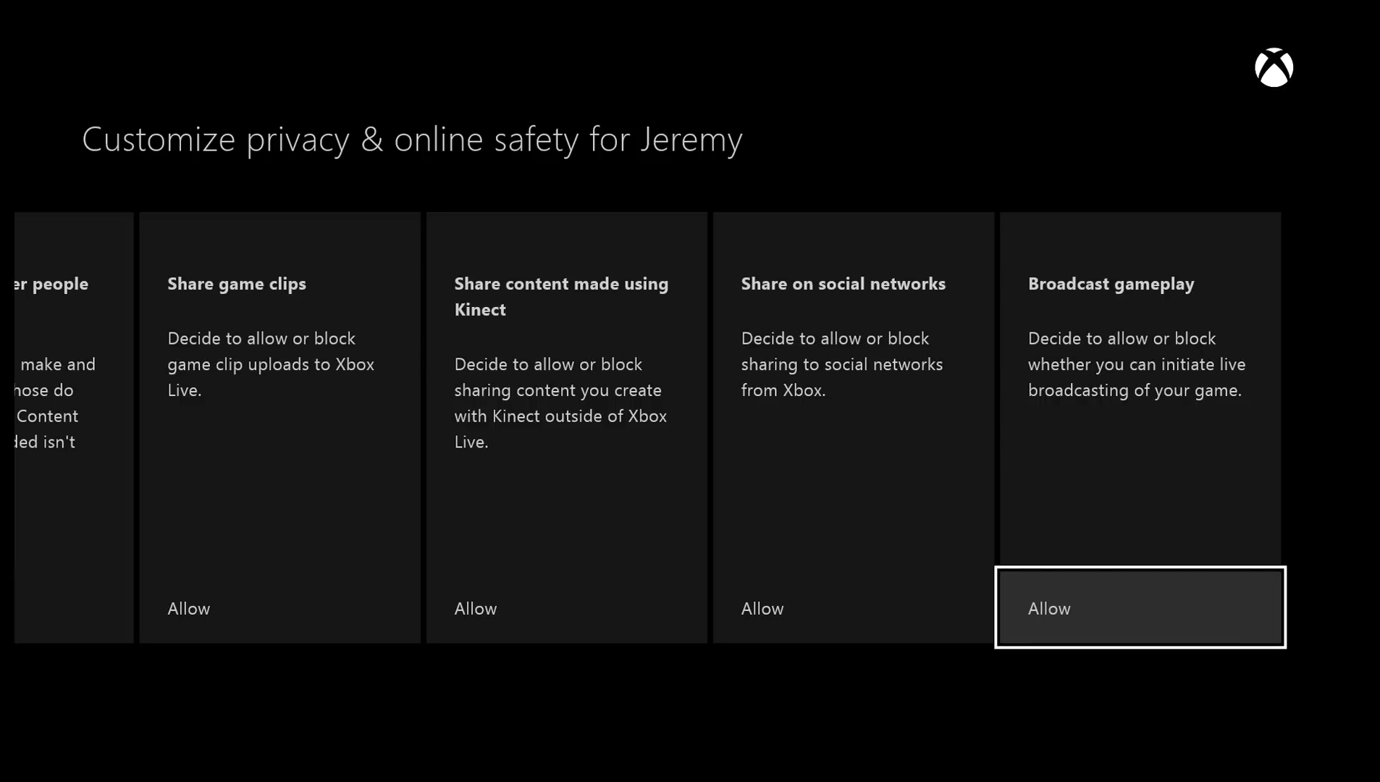
- Keep Kinect content sharing at Allow, scroll back to profile visibility, then leave Customize privacy
key(Left)
key(Left)
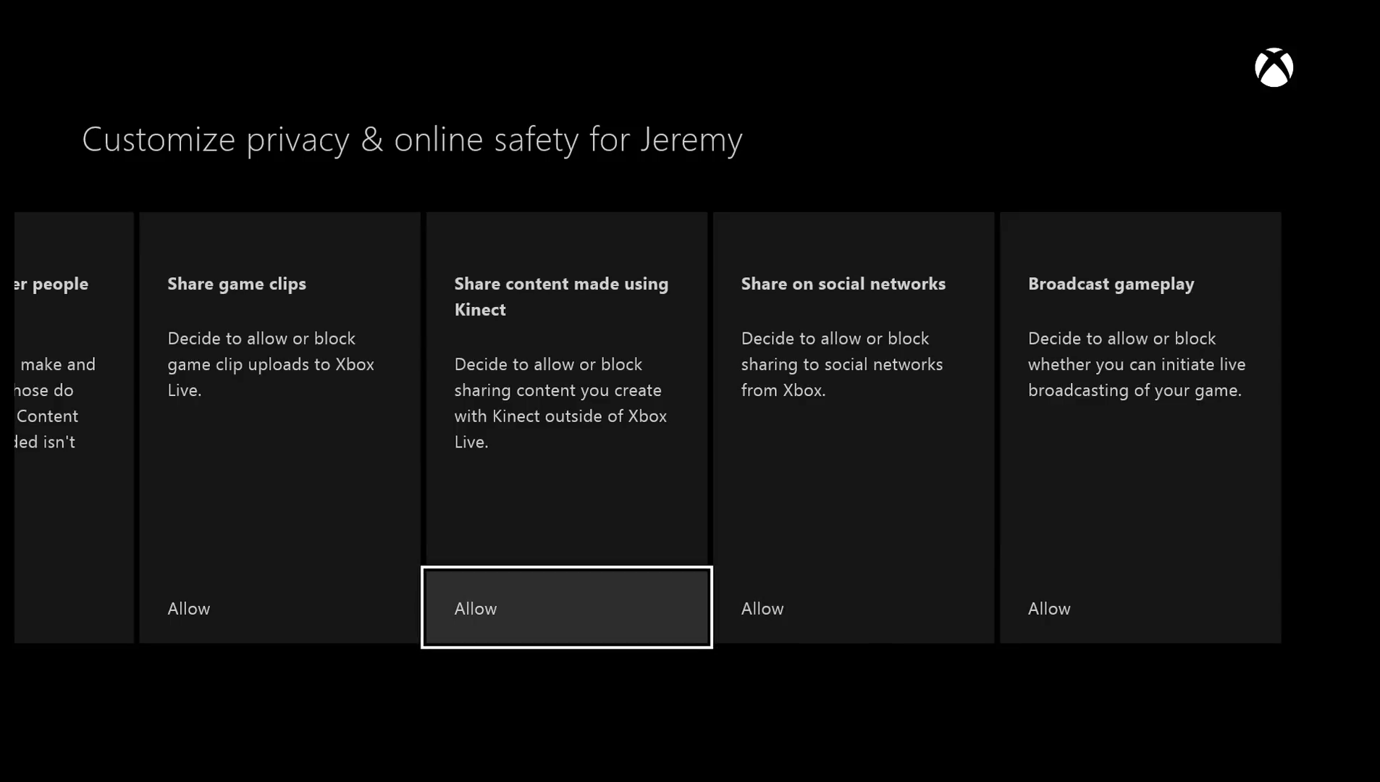
key(Return)
key(Return)
key(Left)
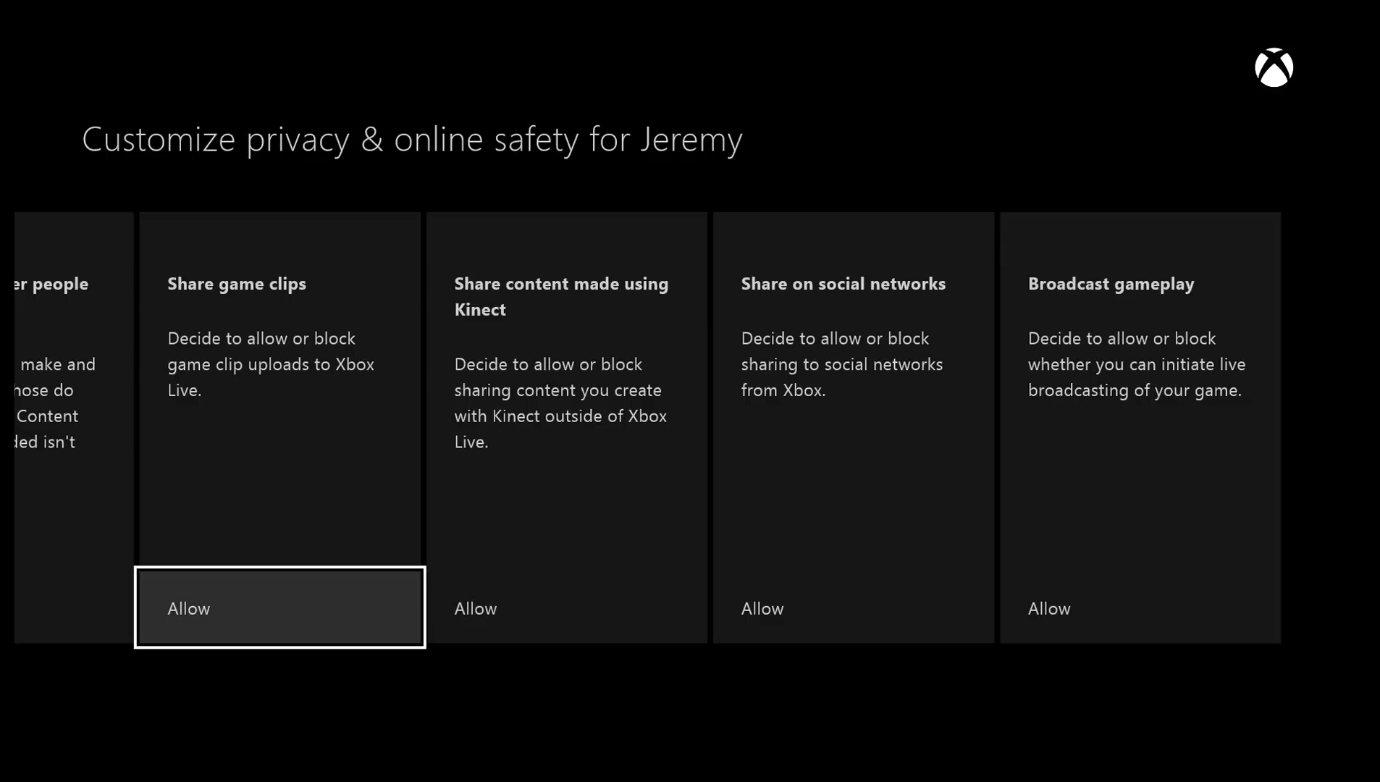
key(Left)
key(Left)
key(Right)
key(Right)
key(Left)
key(Left)
key(Left)
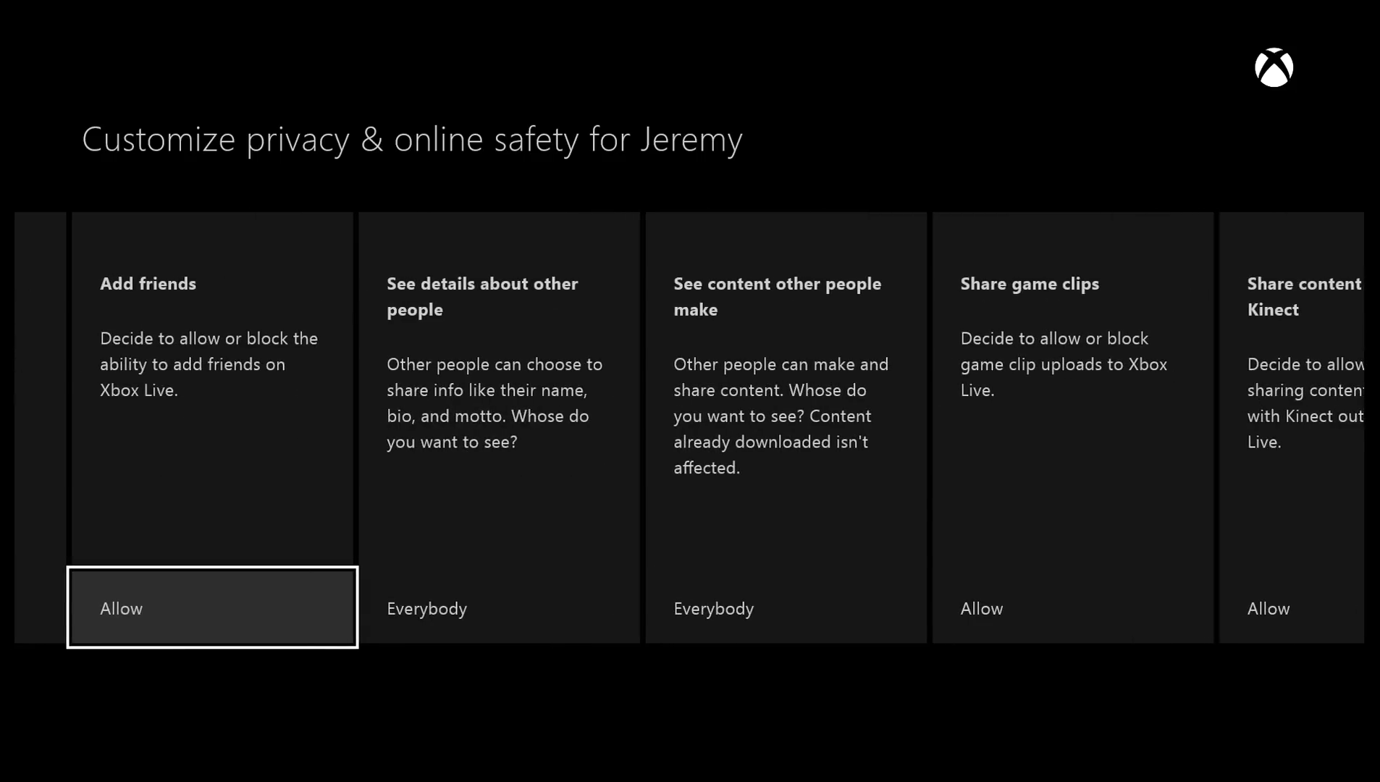
key(Left)
key(Left)
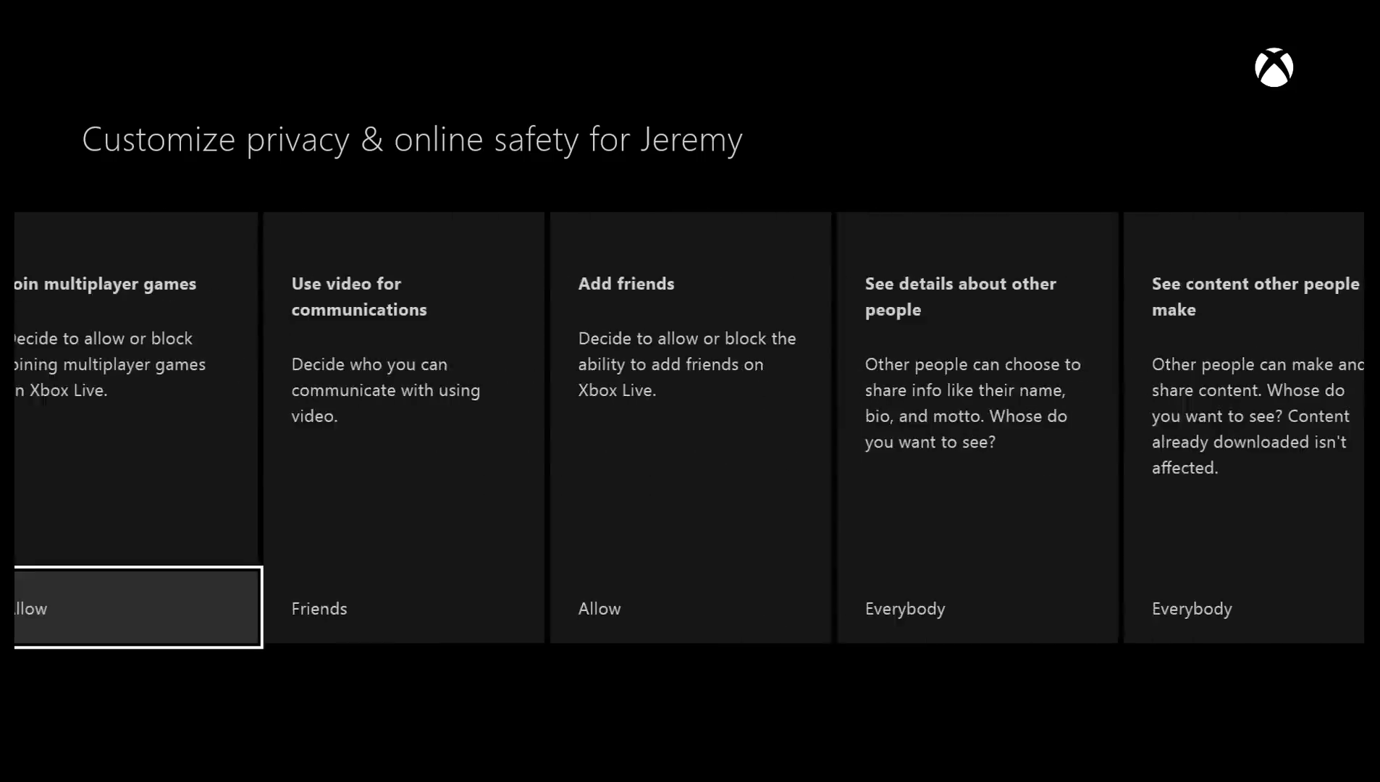
key(Left)
key(Left)
key(Left)
key(Left)
key(Left)
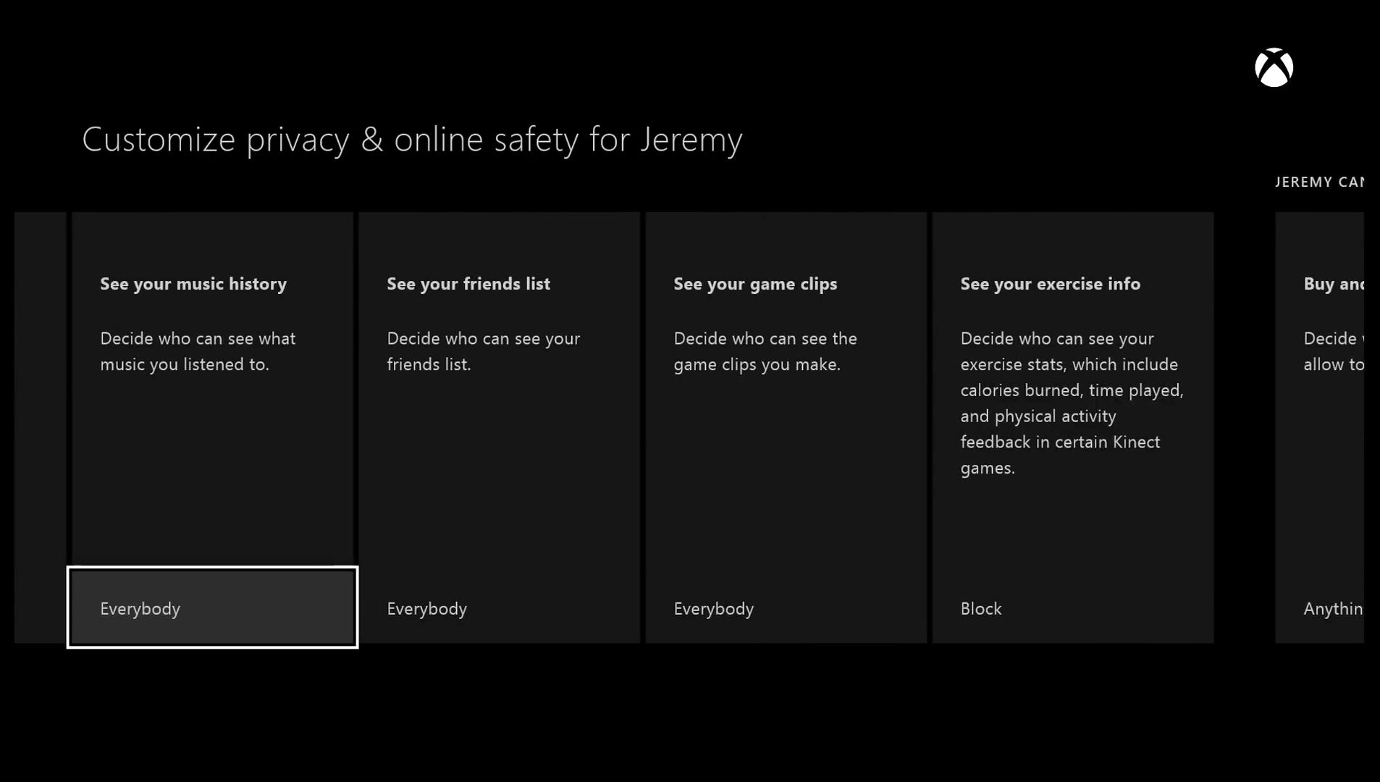
key(Left)
key(Left)
key(Left)
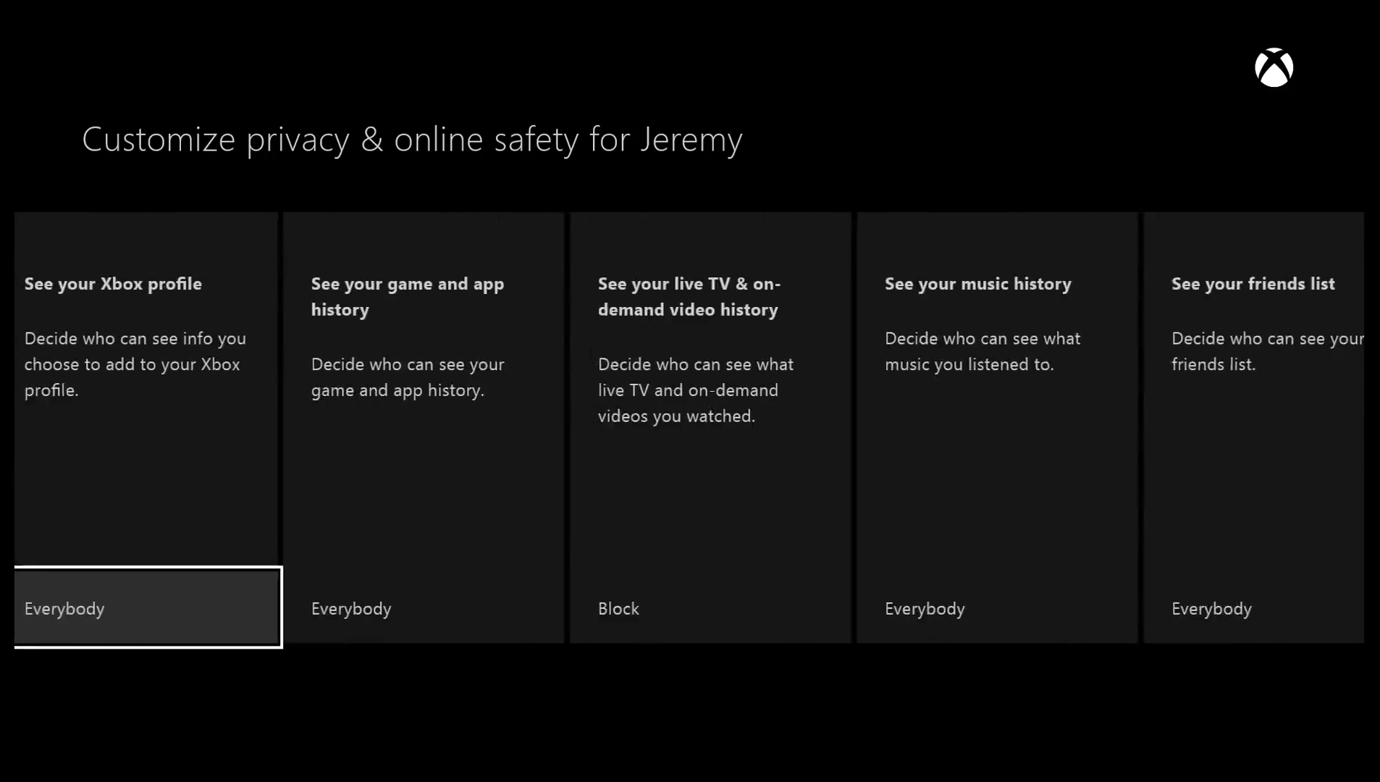
key(Left)
key(Left)
key(Left)
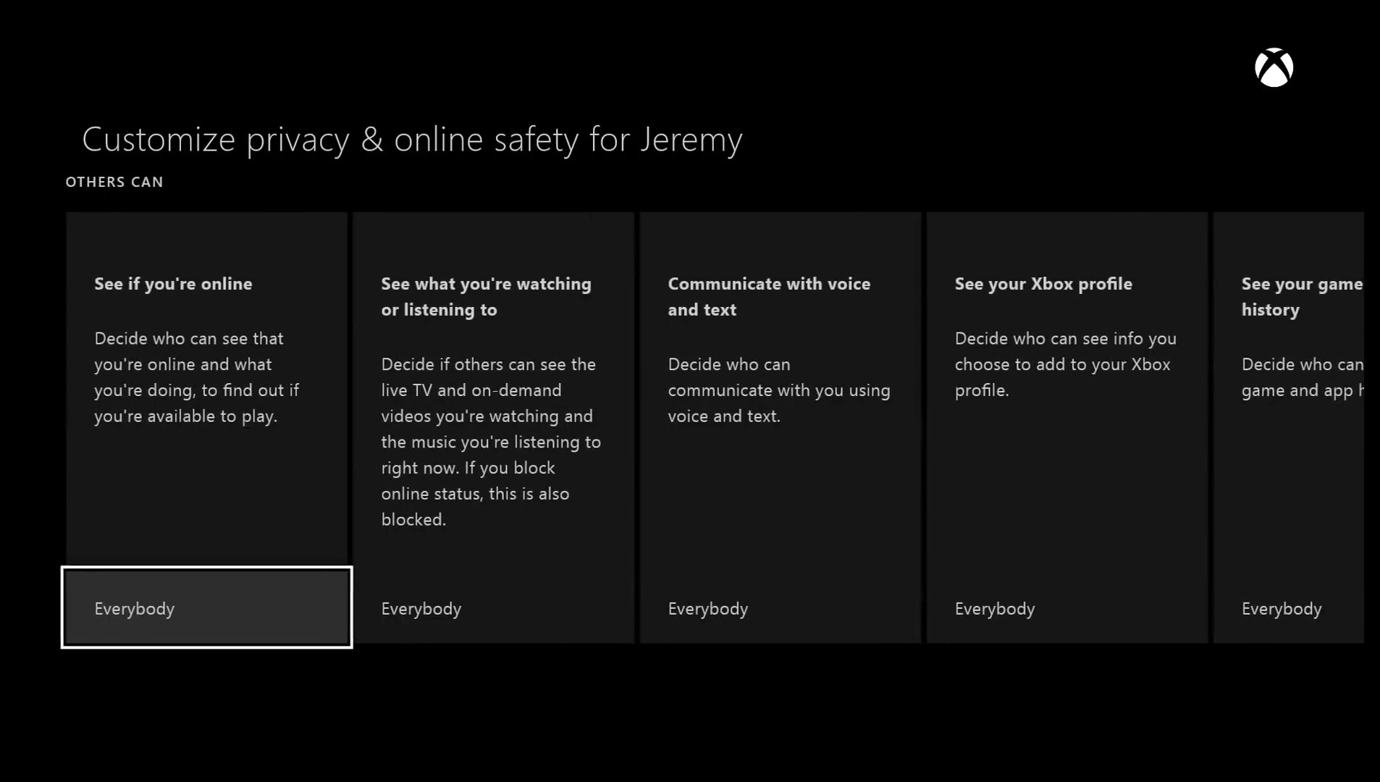
key(Escape)
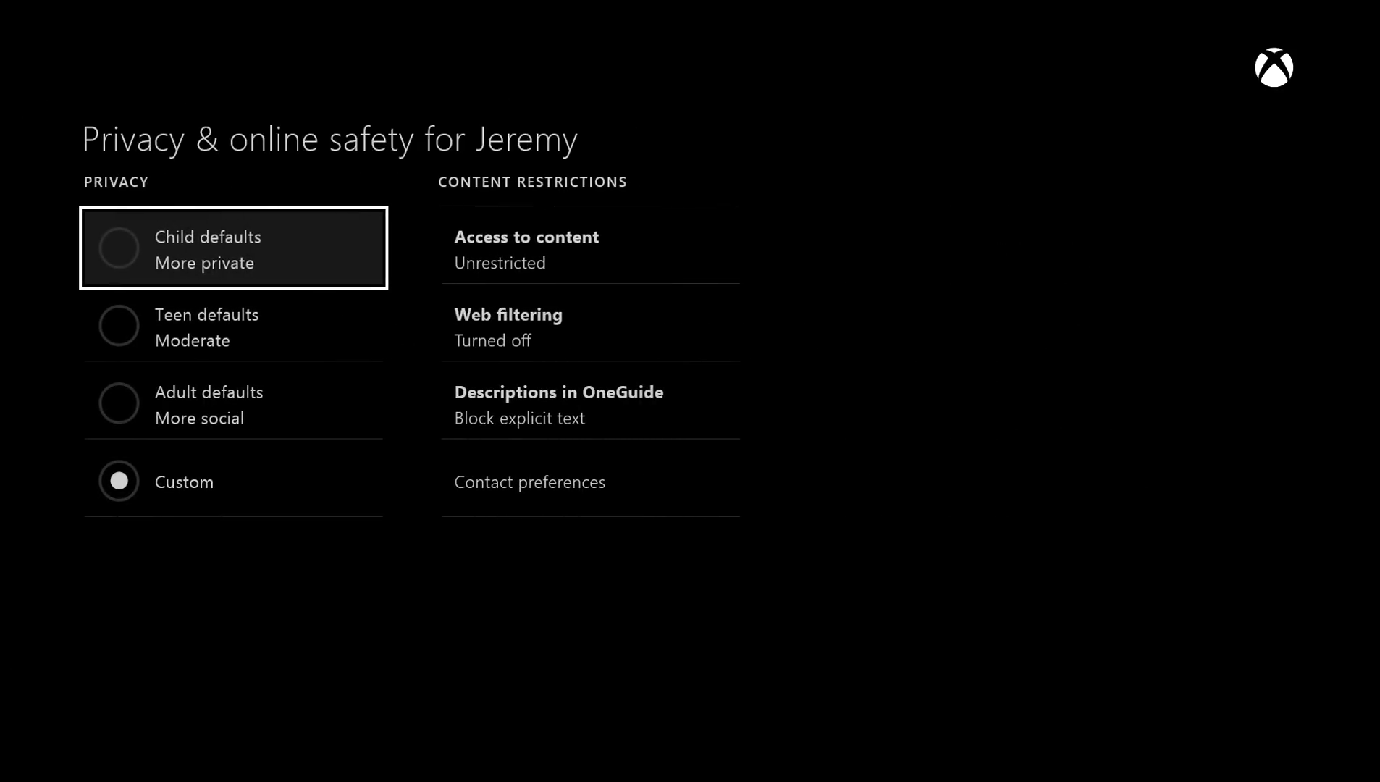
- Leave Privacy & online safety and move across the Console tiles toward Kinect
key(Escape)
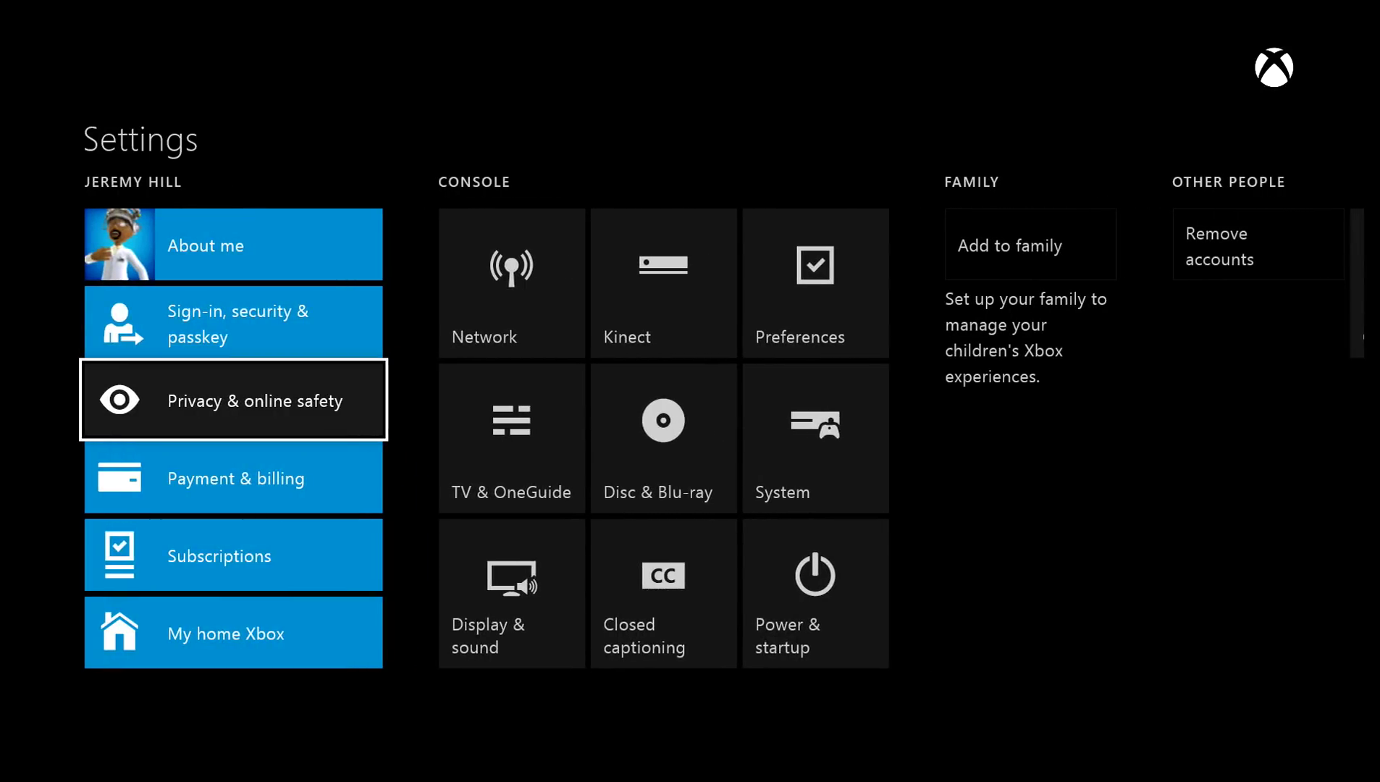
key(Right)
key(Right)
key(Up)
key(Return)
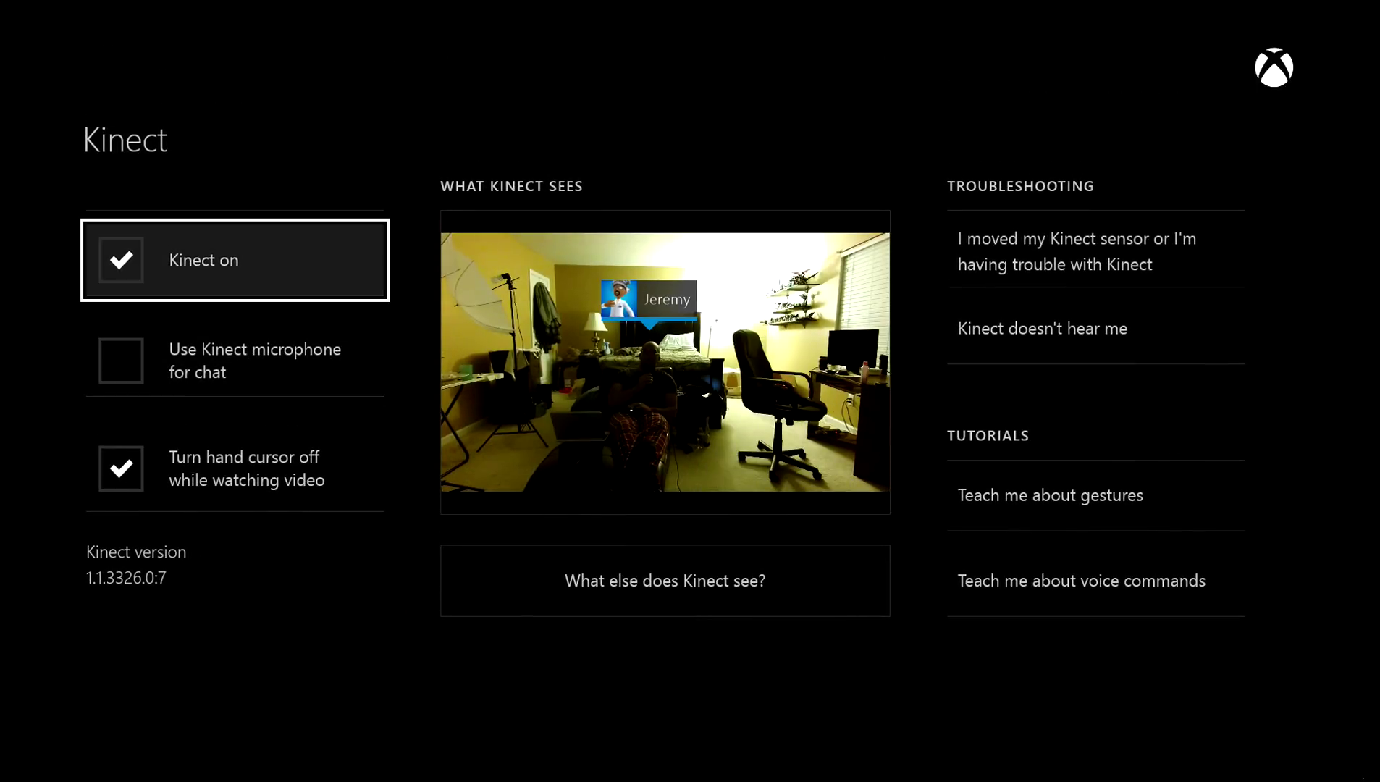
key(Return)
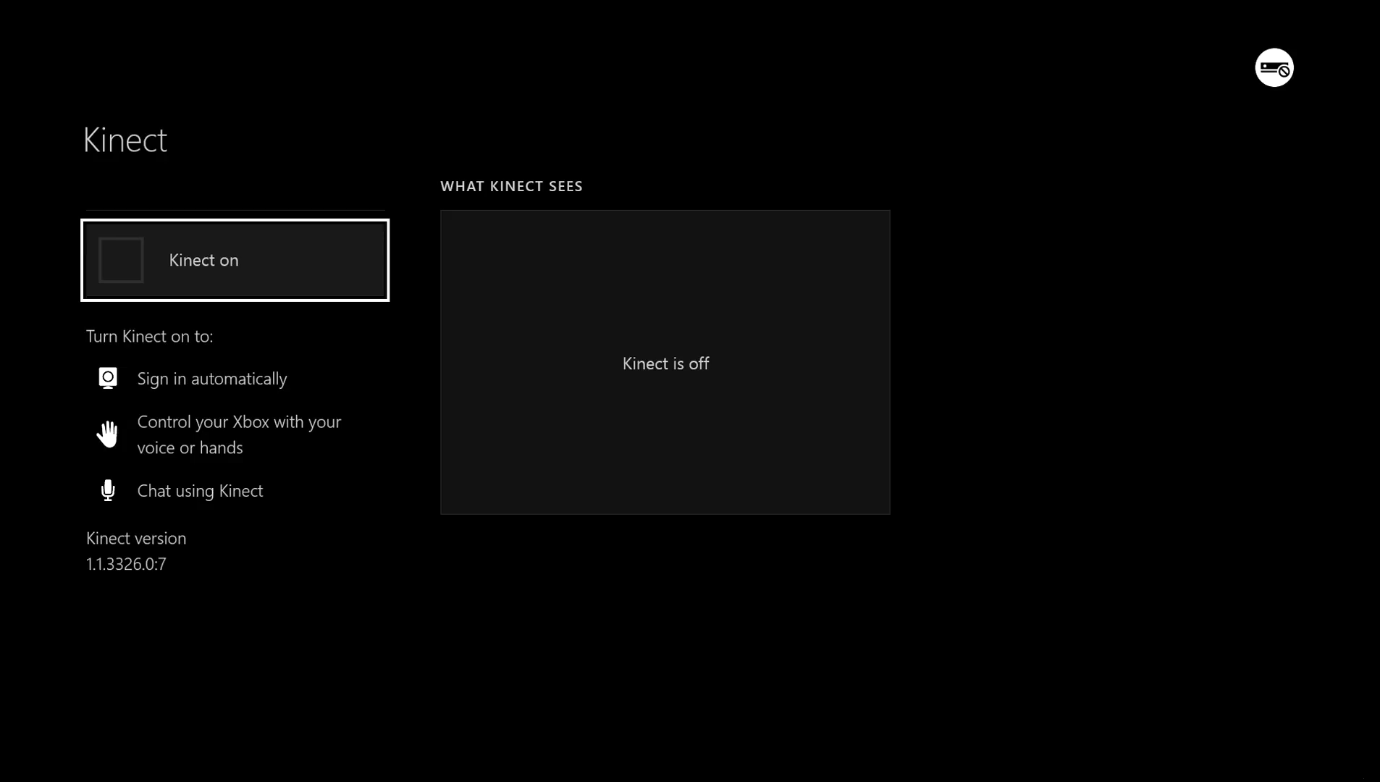
key(Return)
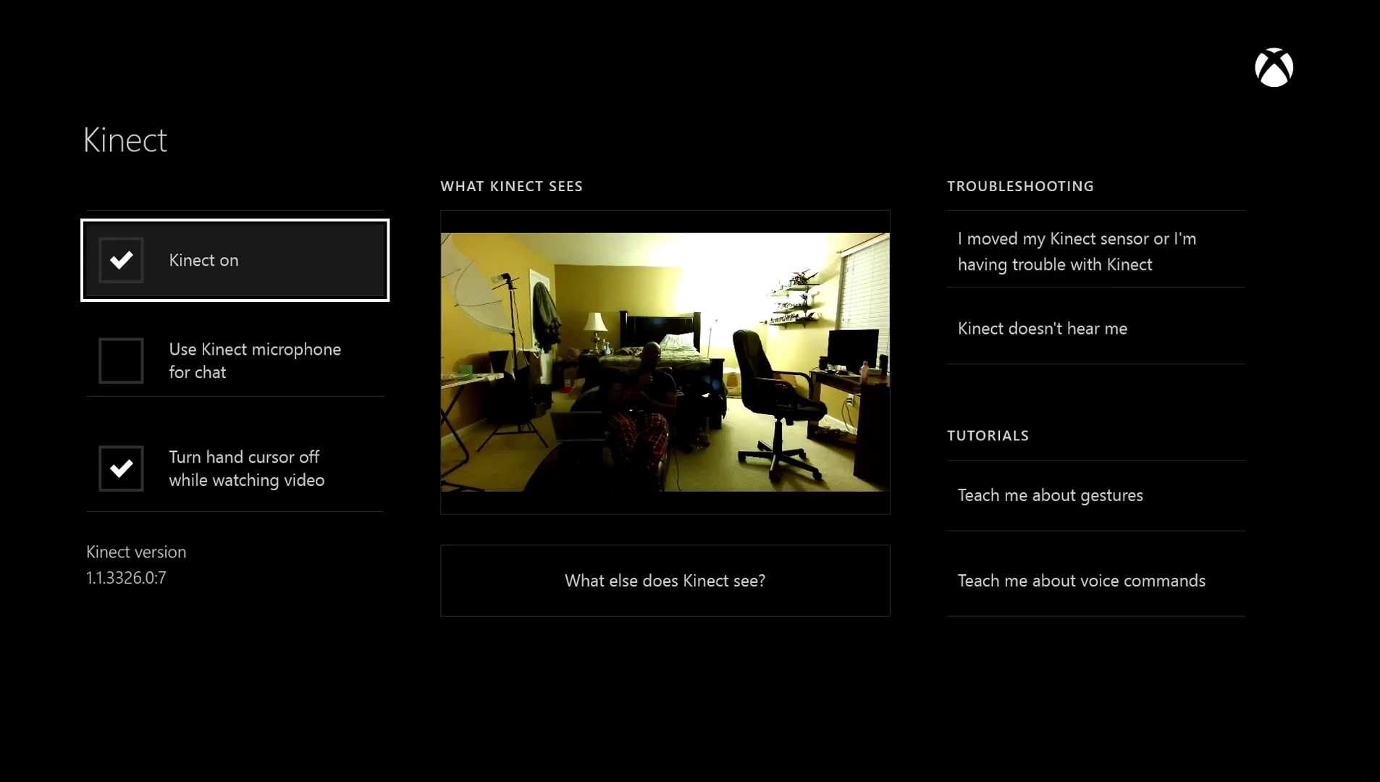
key(Down)
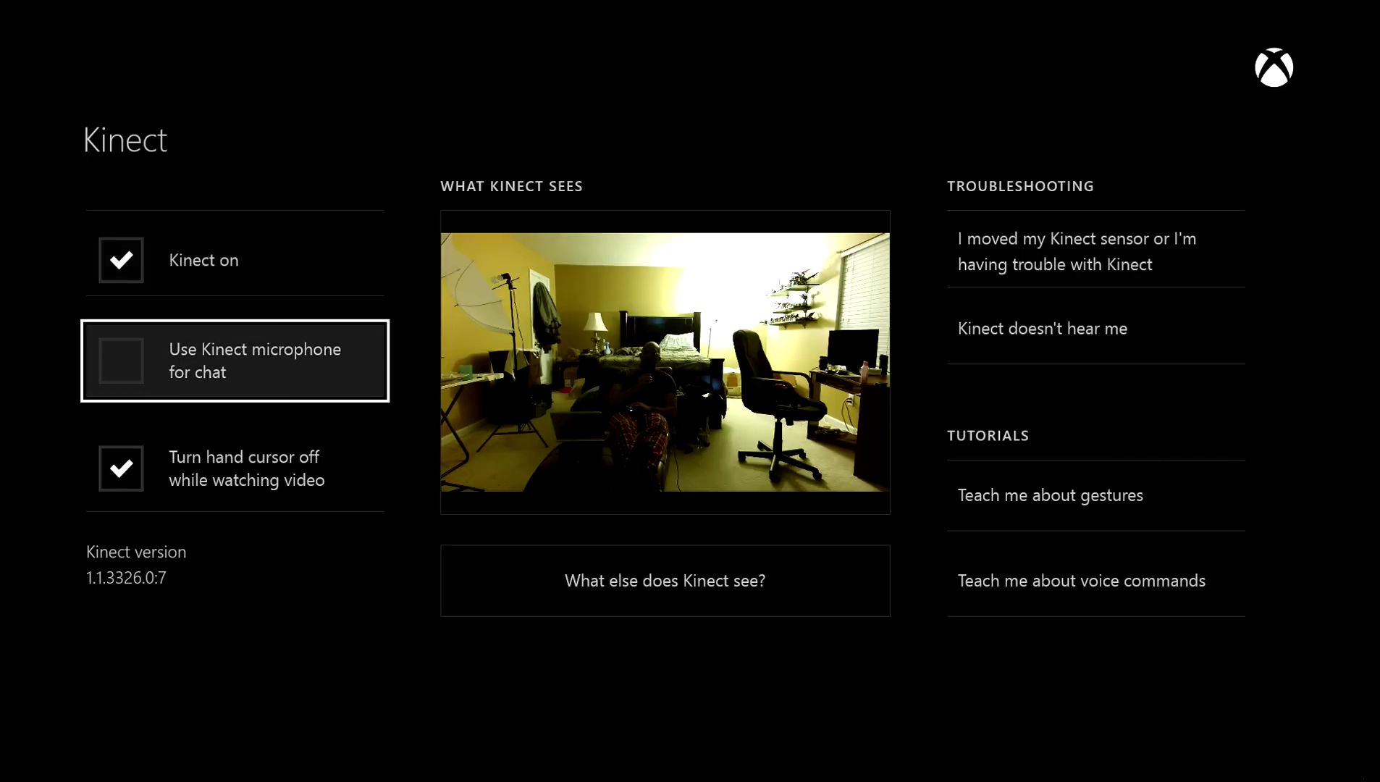
key(Down)
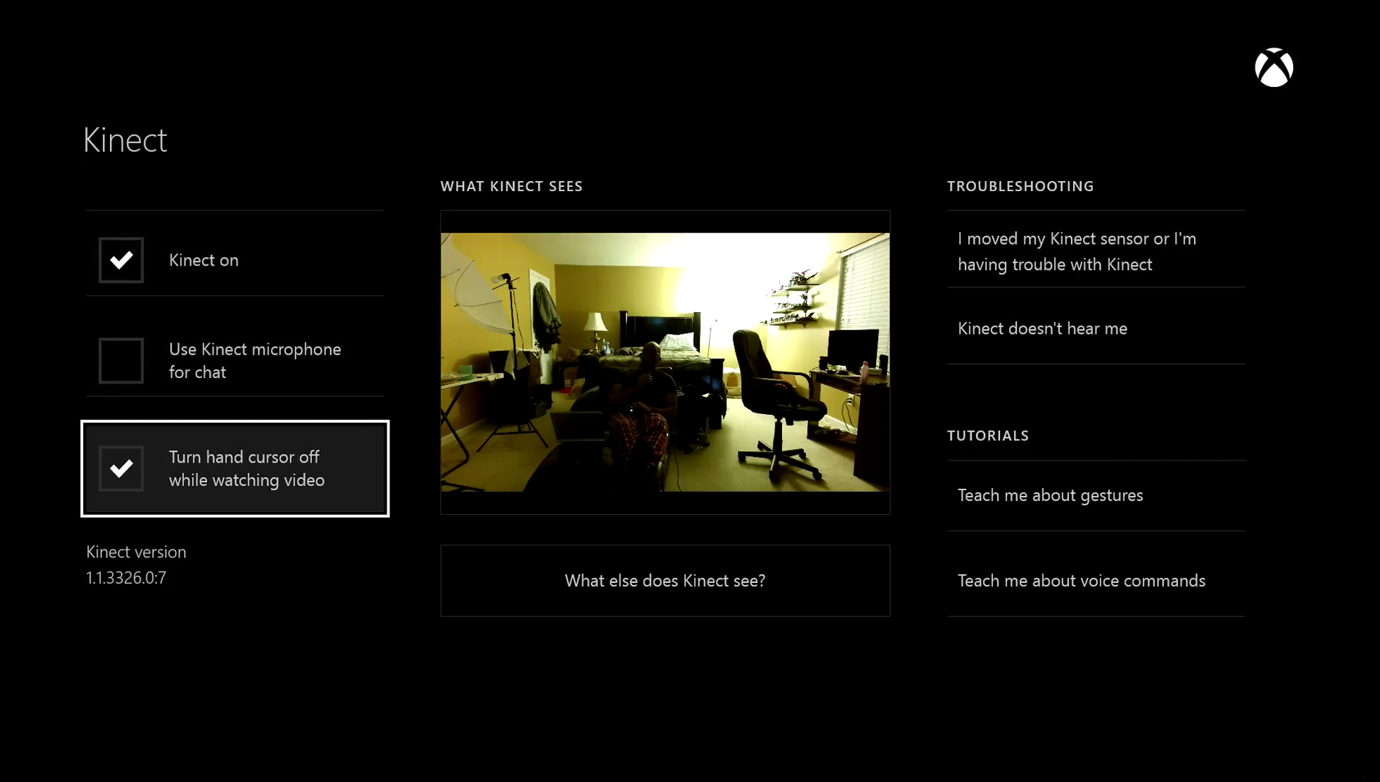
key(Up)
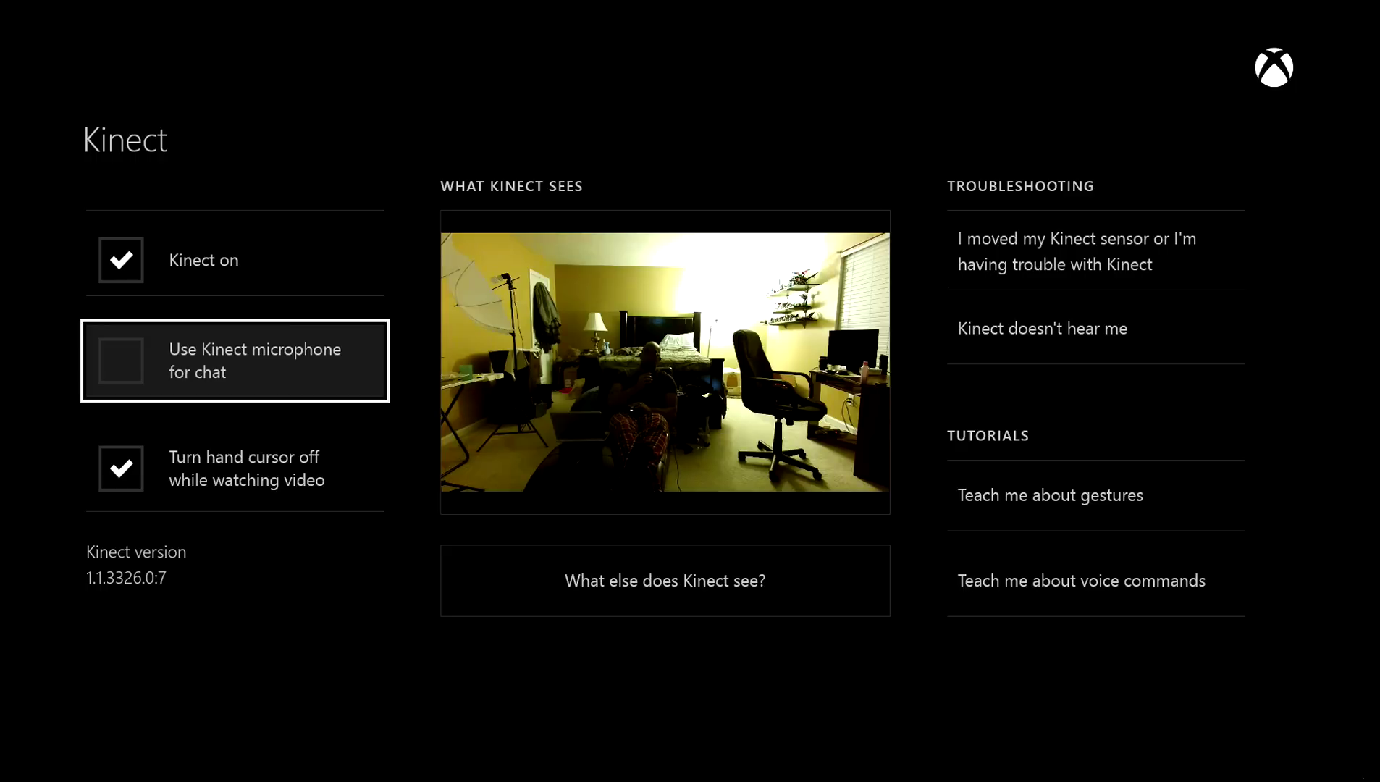
key(Up)
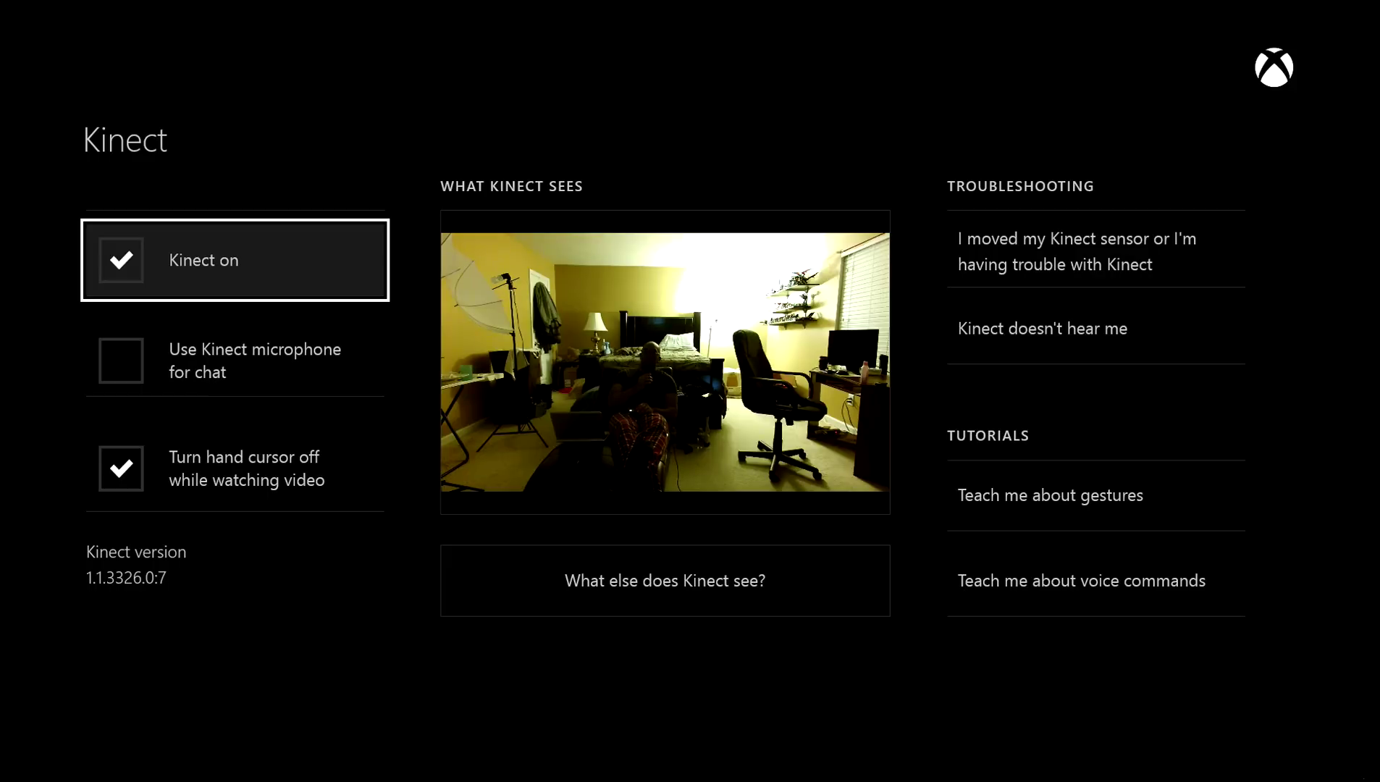
key(Down)
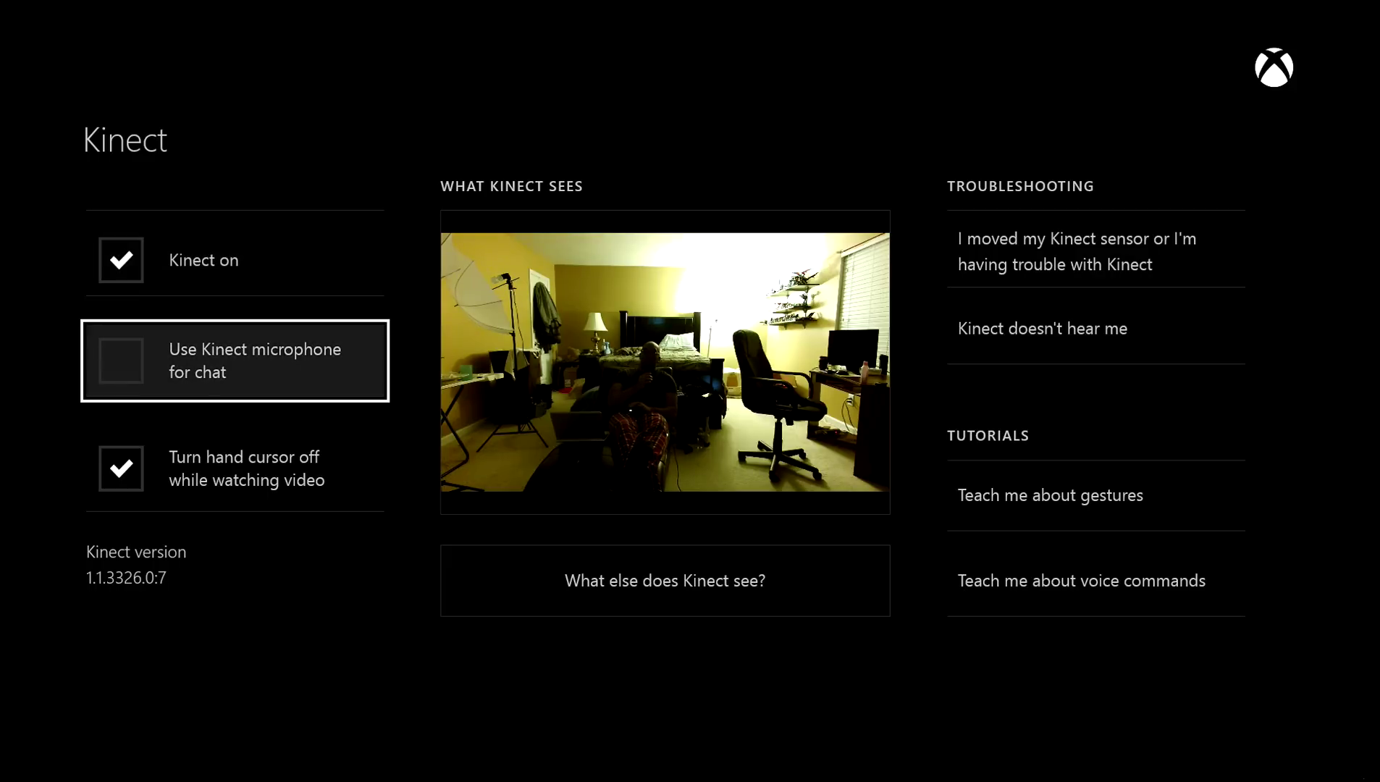
key(Up)
key(Down)
key(Escape)
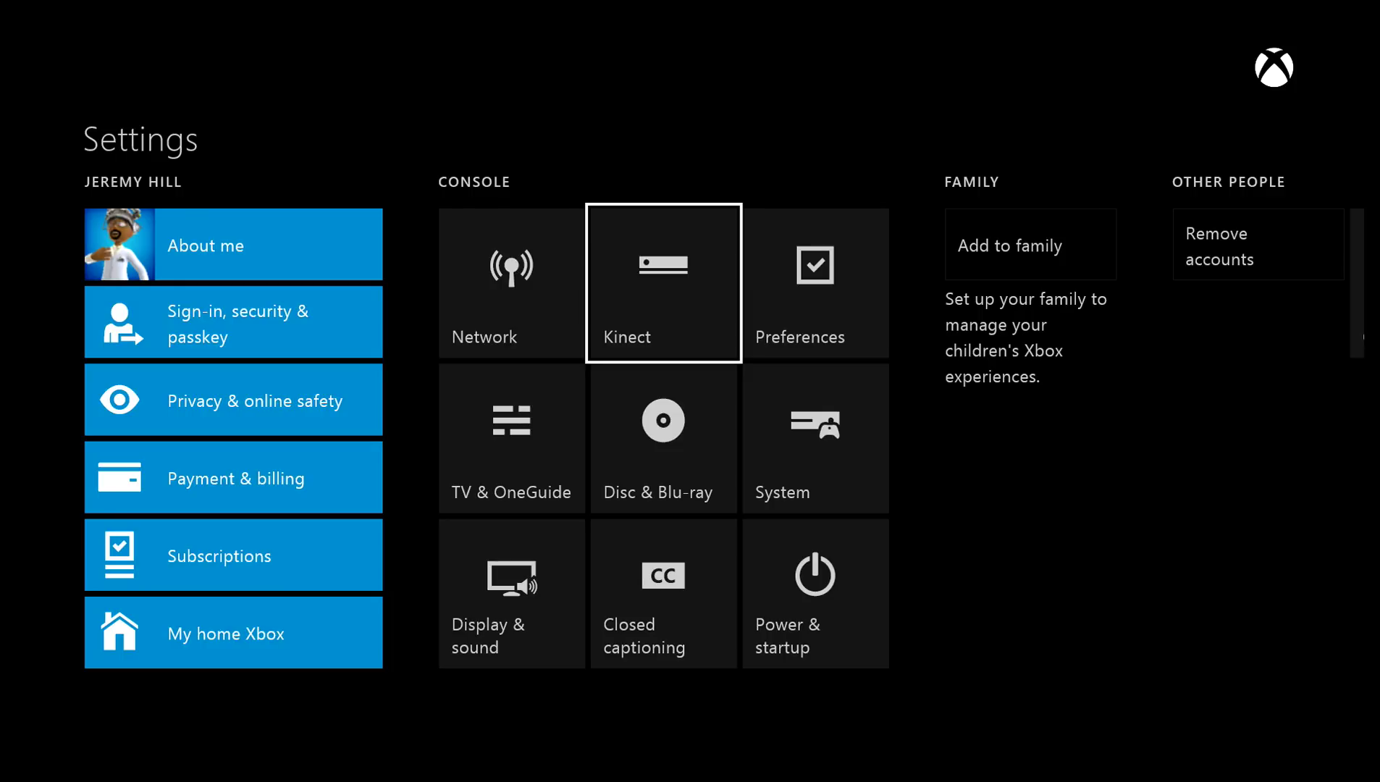
key(super)
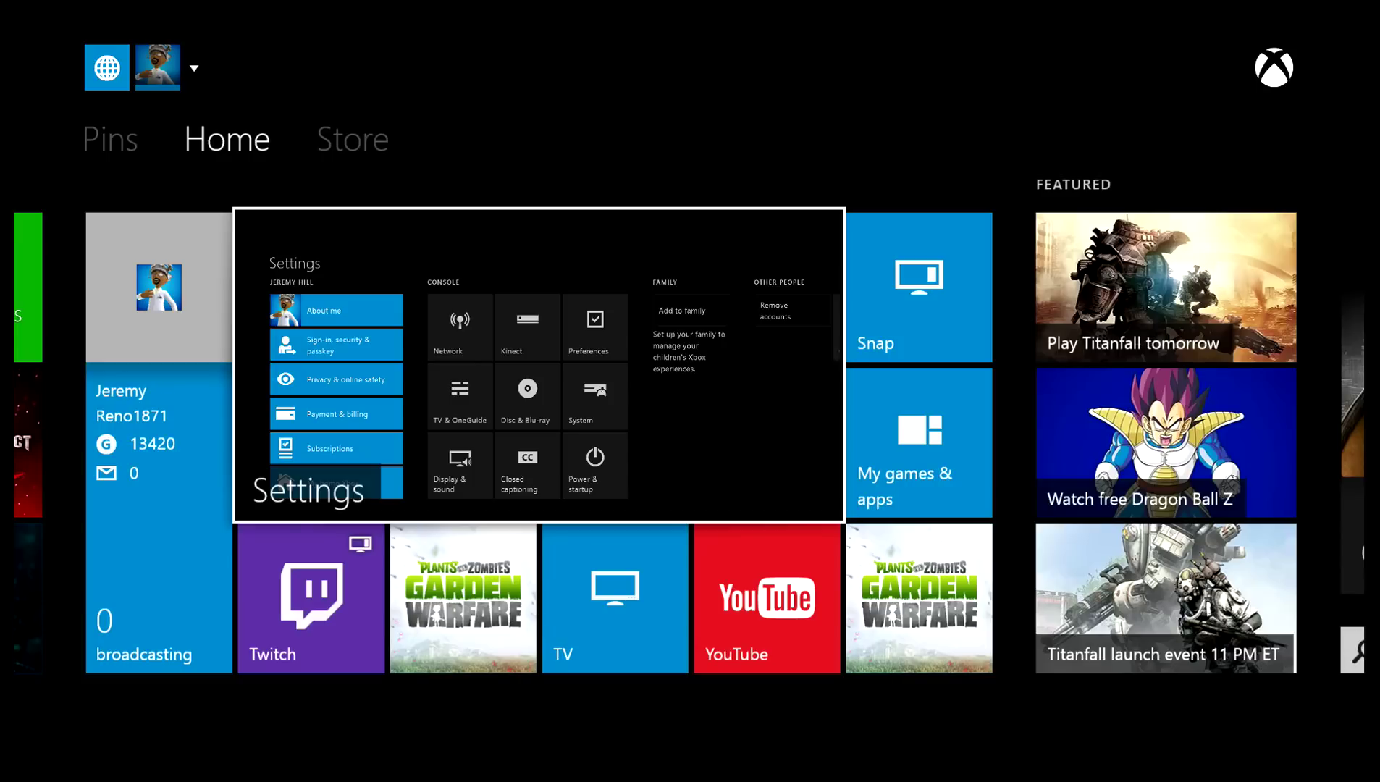
key(Down)
key(Right)
key(Right)
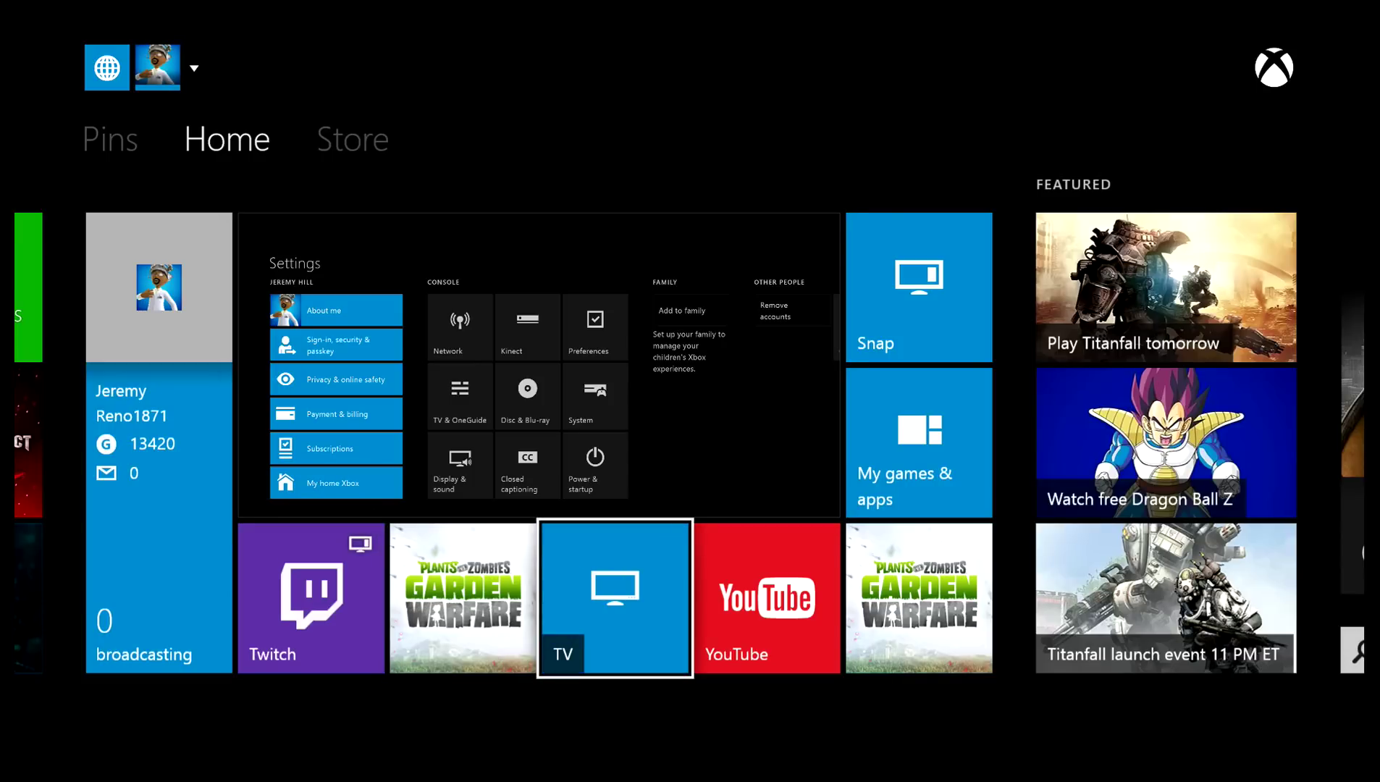
key(Right)
key(Right)
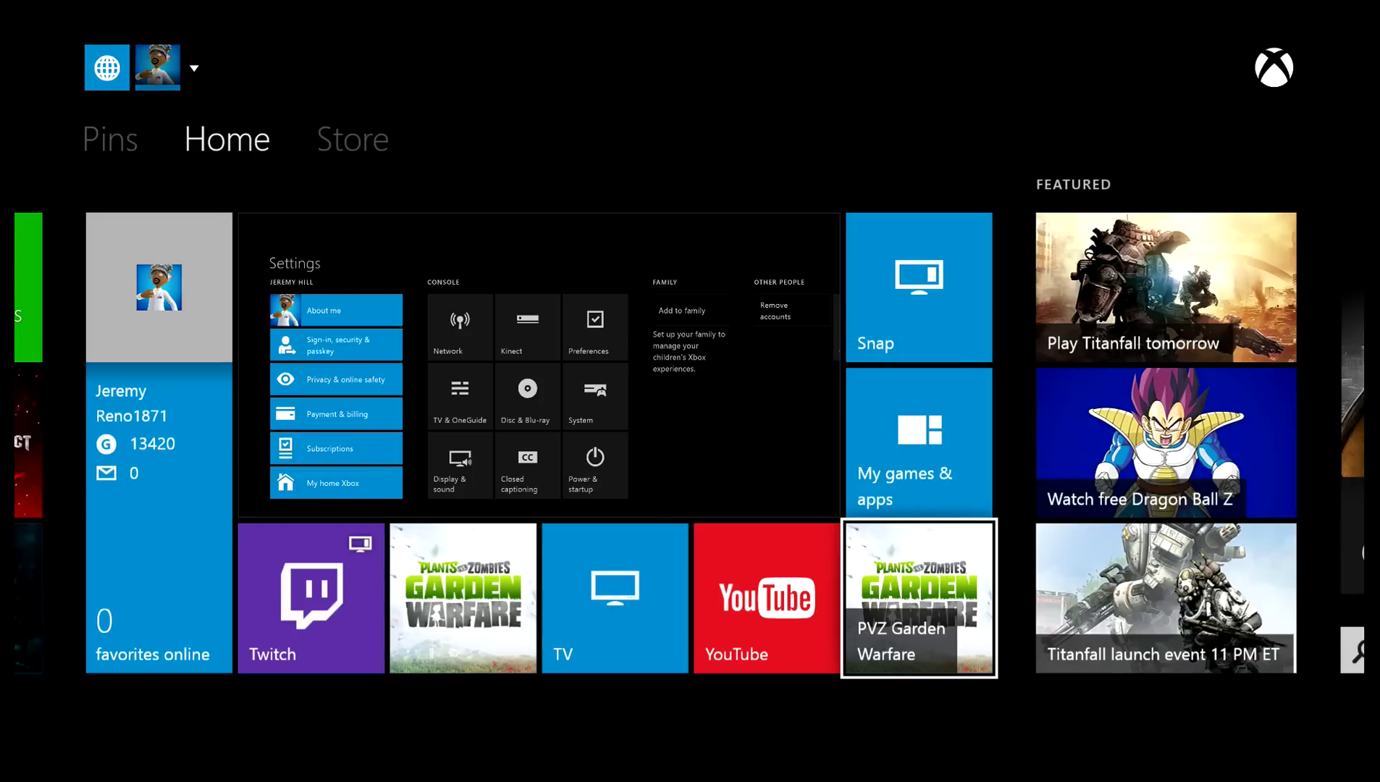
key(Left)
key(Left)
key(Left)
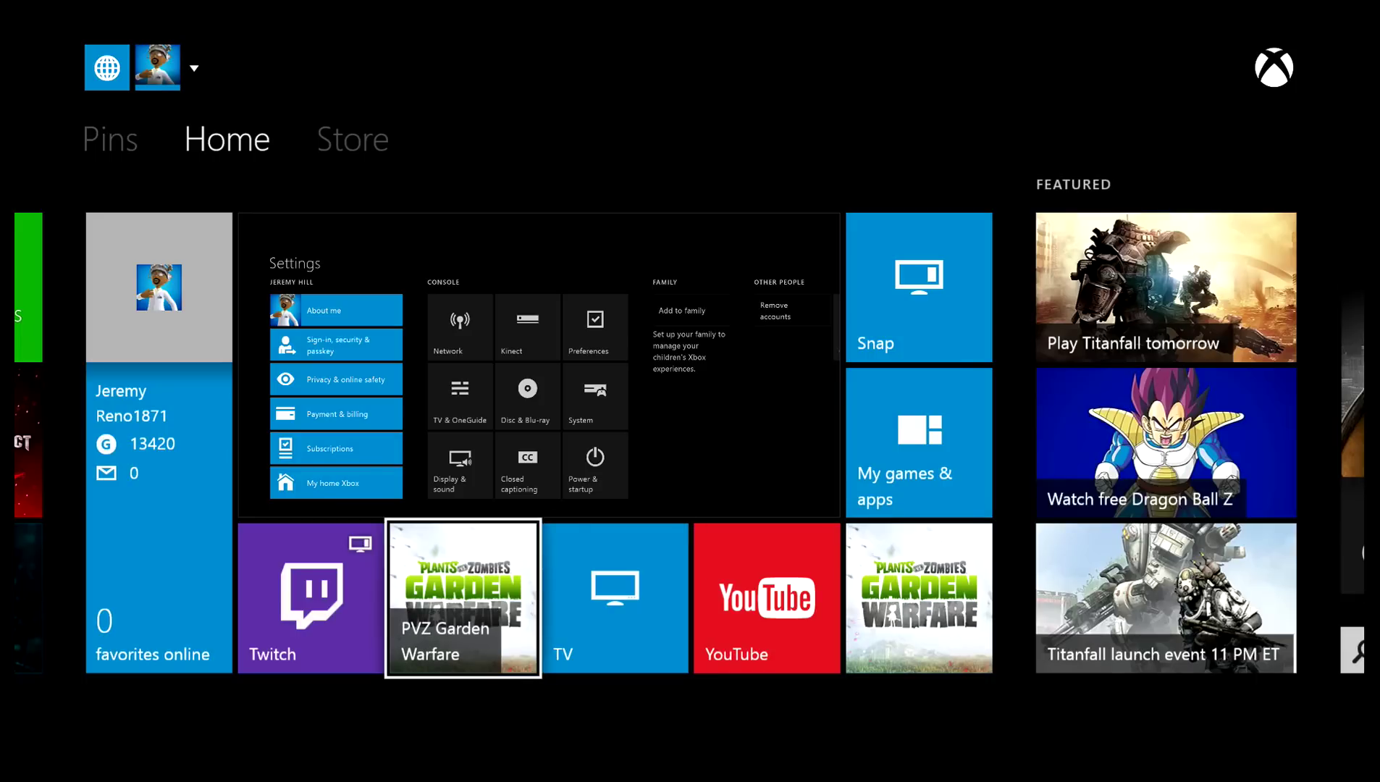
- Launch Plants vs. Zombies Garden Warfare from its tile and reach its title screen
key(Return)
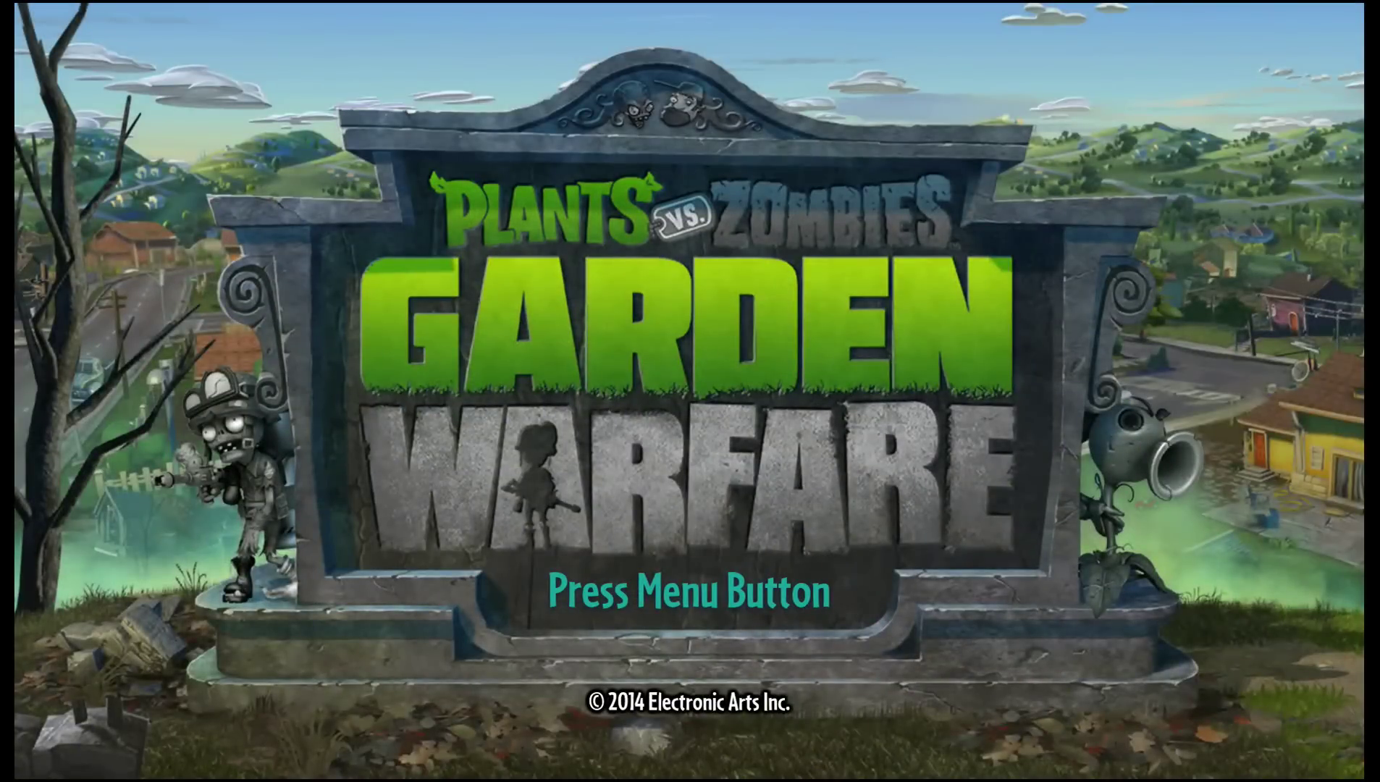
- Return Home with the game running and snap Twitch beside it
key(super)
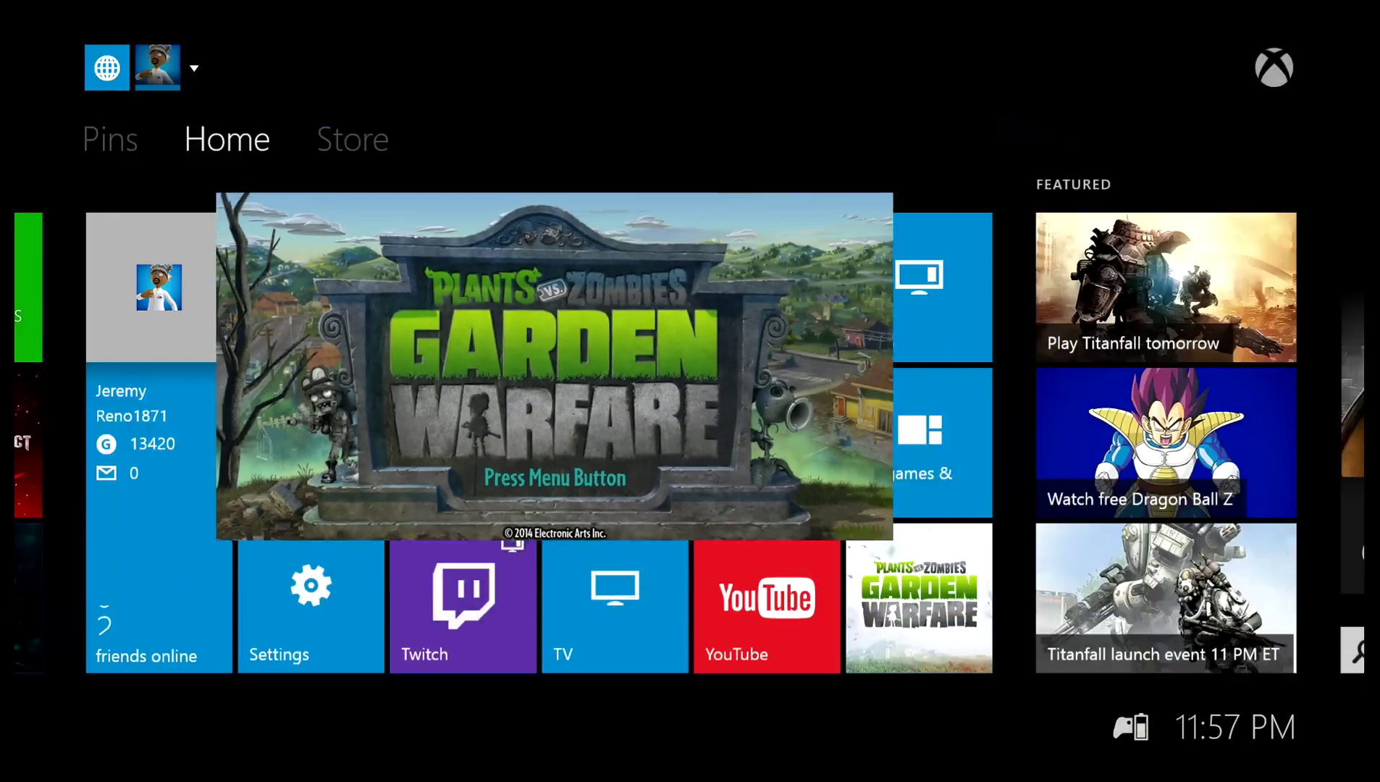
key(Right)
key(Return)
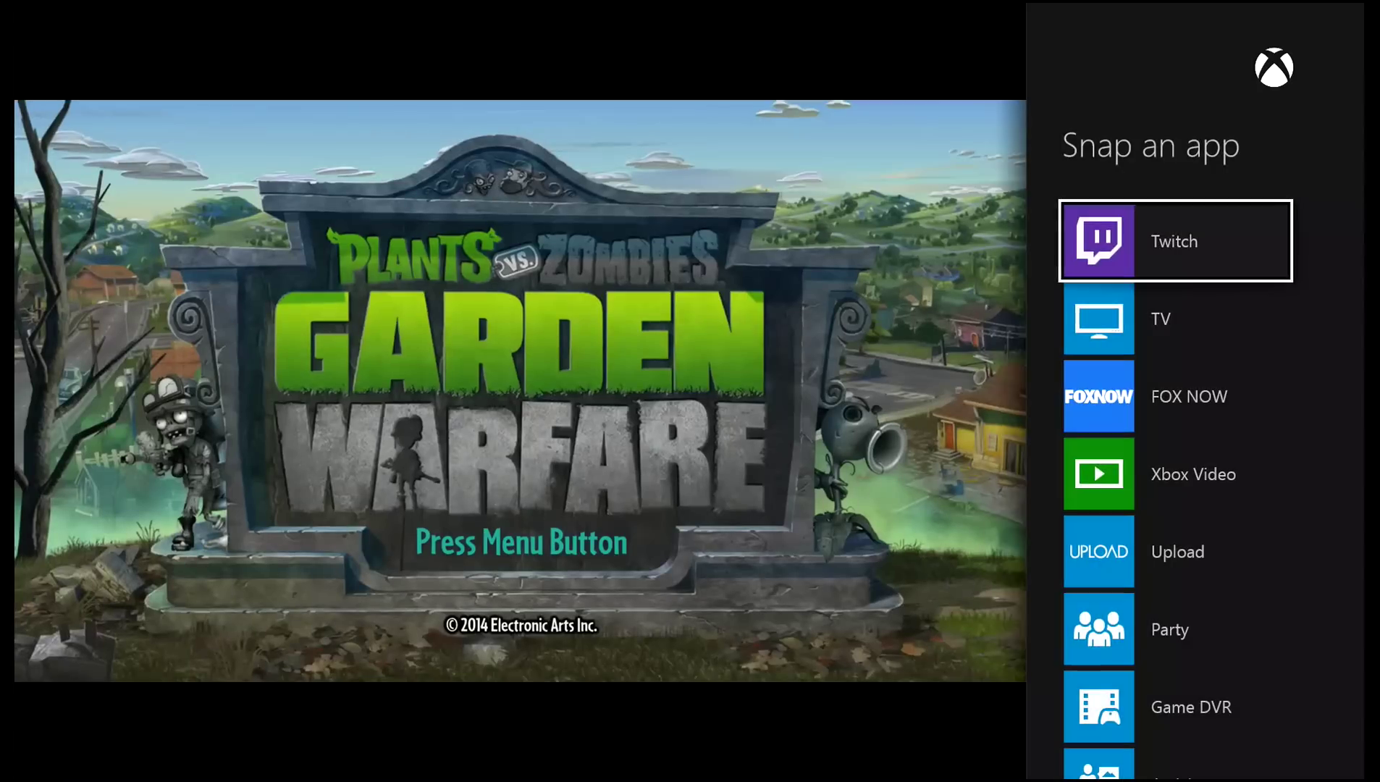
key(Return)
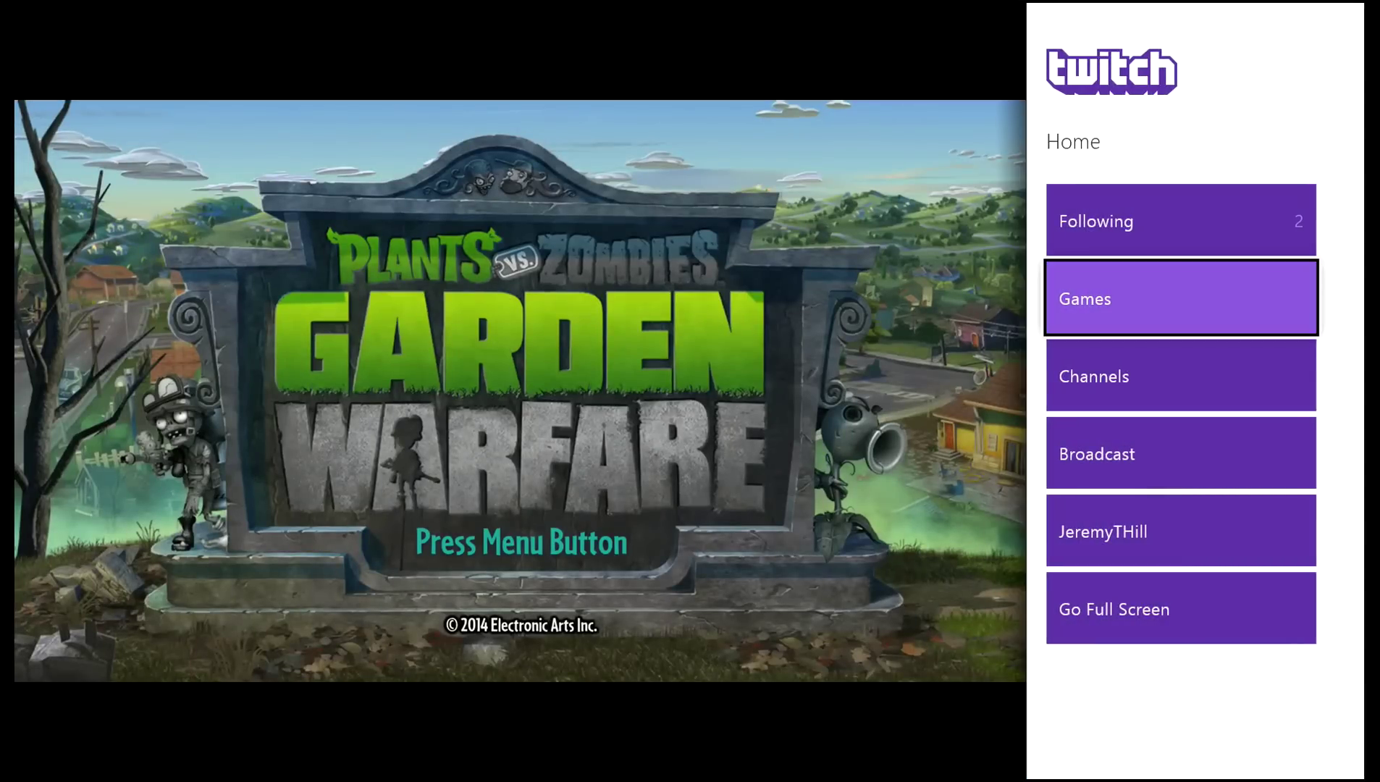
- Open Twitch's Broadcast page, still titled 'test' for Garden Warfare
key(Down)
key(Down)
key(Down)
key(Up)
key(Return)
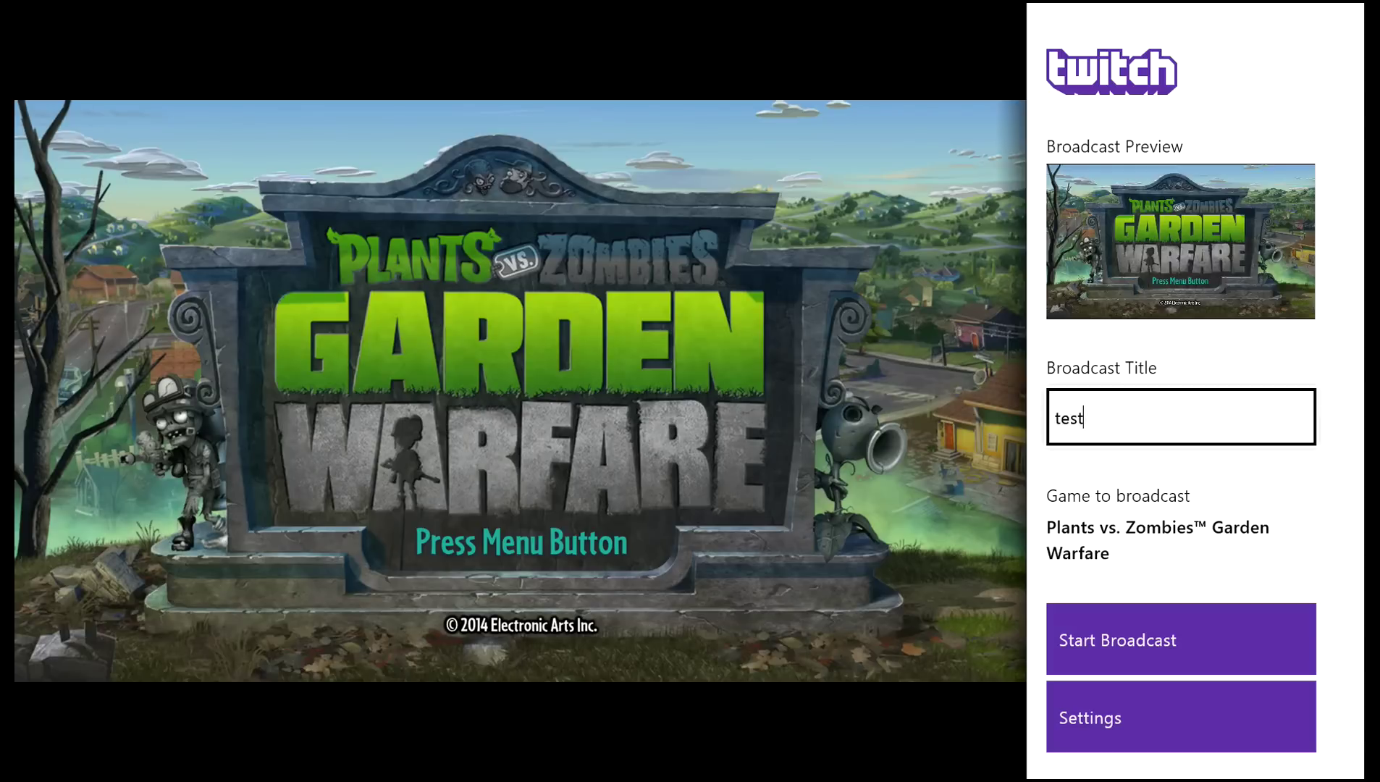
- Open Twitch's broadcast Settings, showing unchecked Enable Kinect and Enable Microphone options
key(Down)
key(Down)
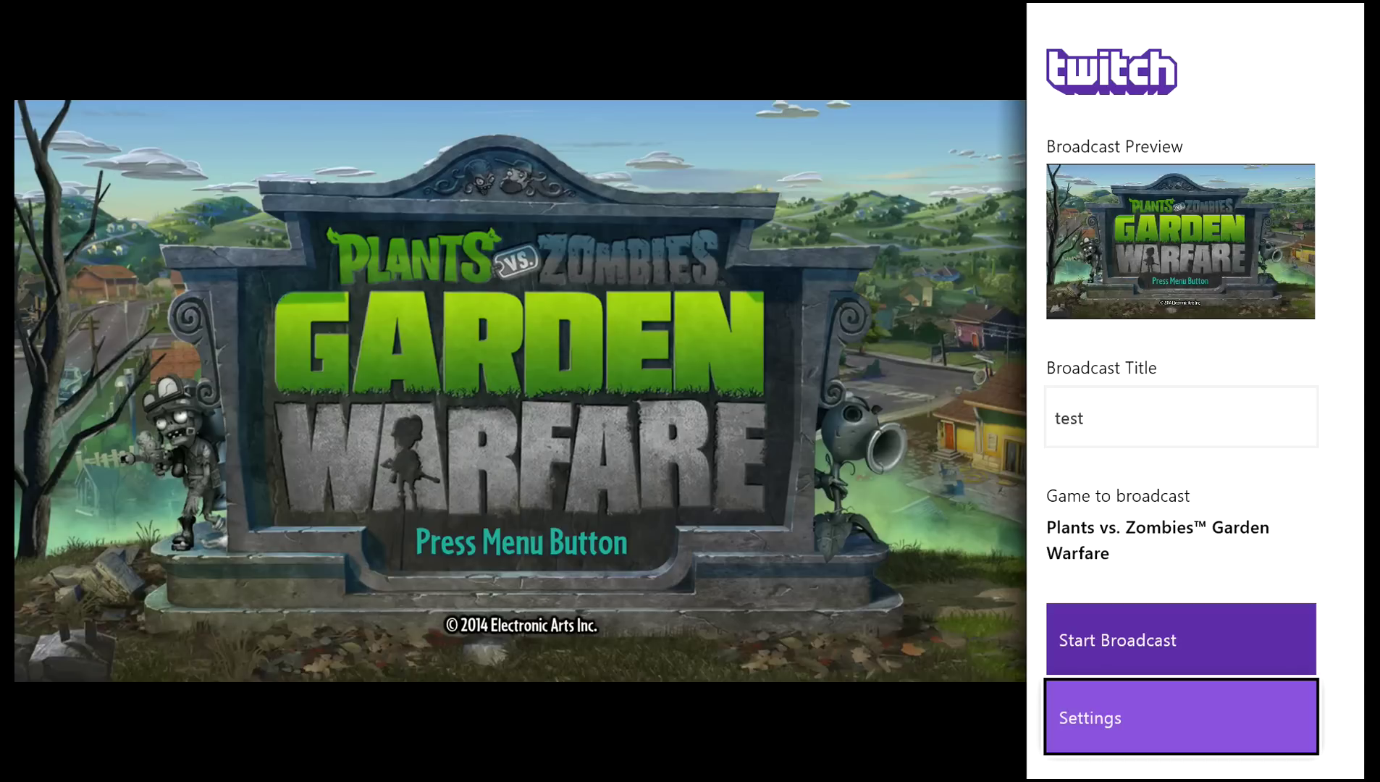
key(Up)
key(Up)
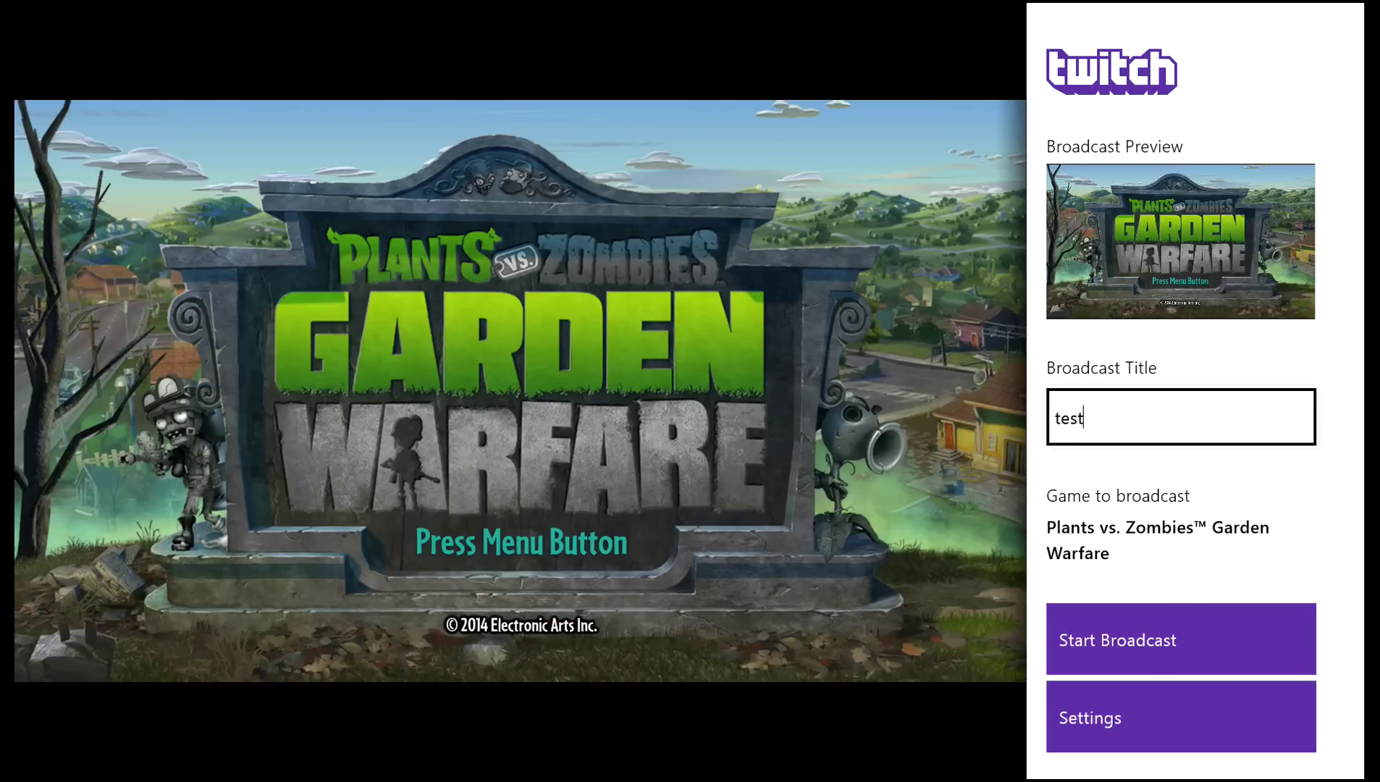
key(Down)
key(Down)
key(Return)
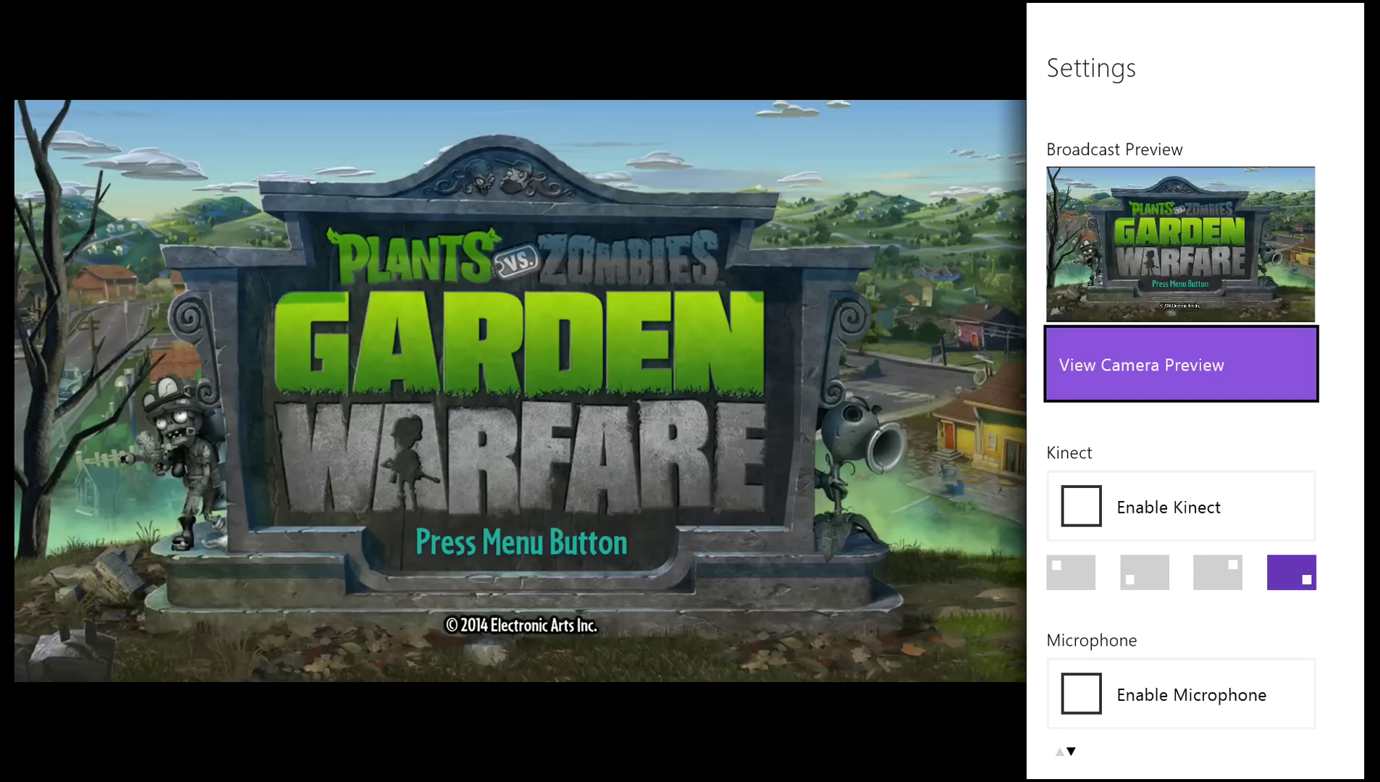
key(Down)
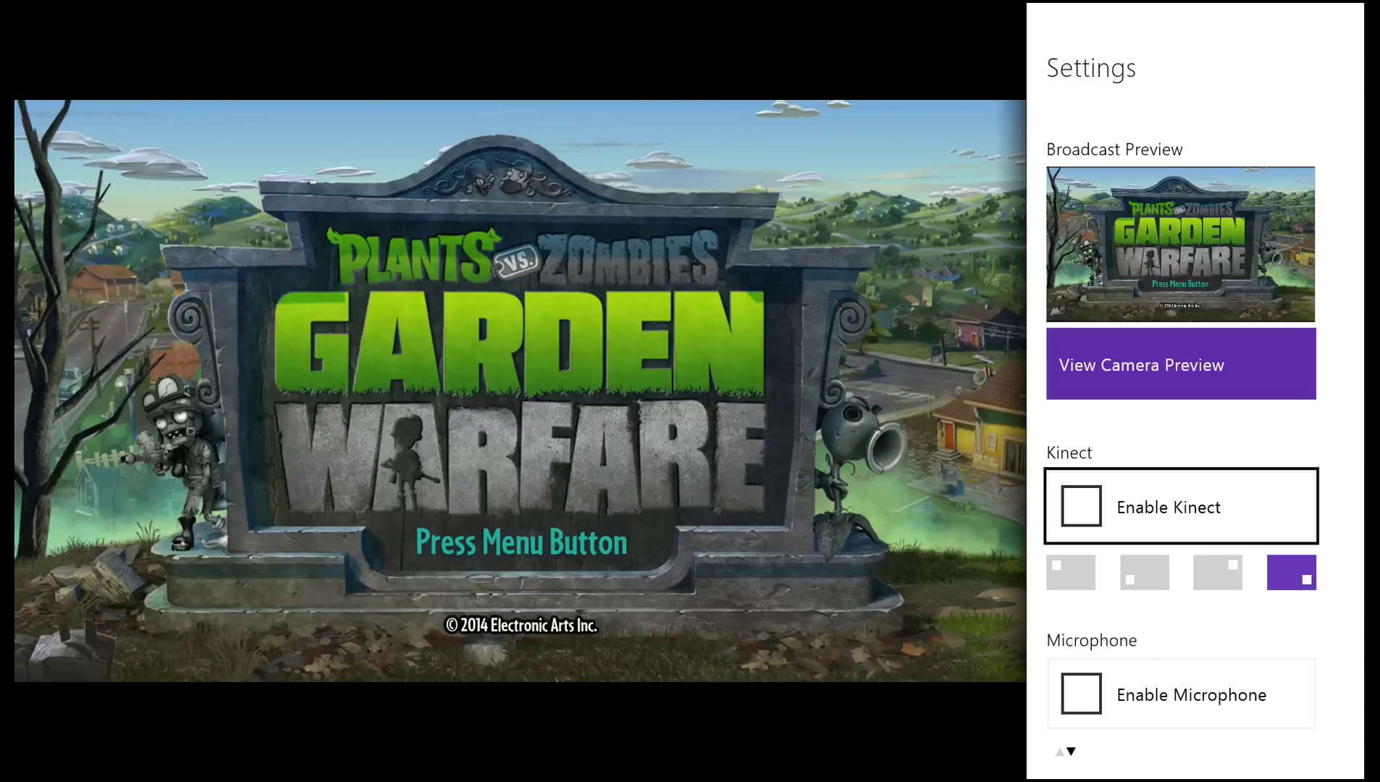
key(Return)
key(Up)
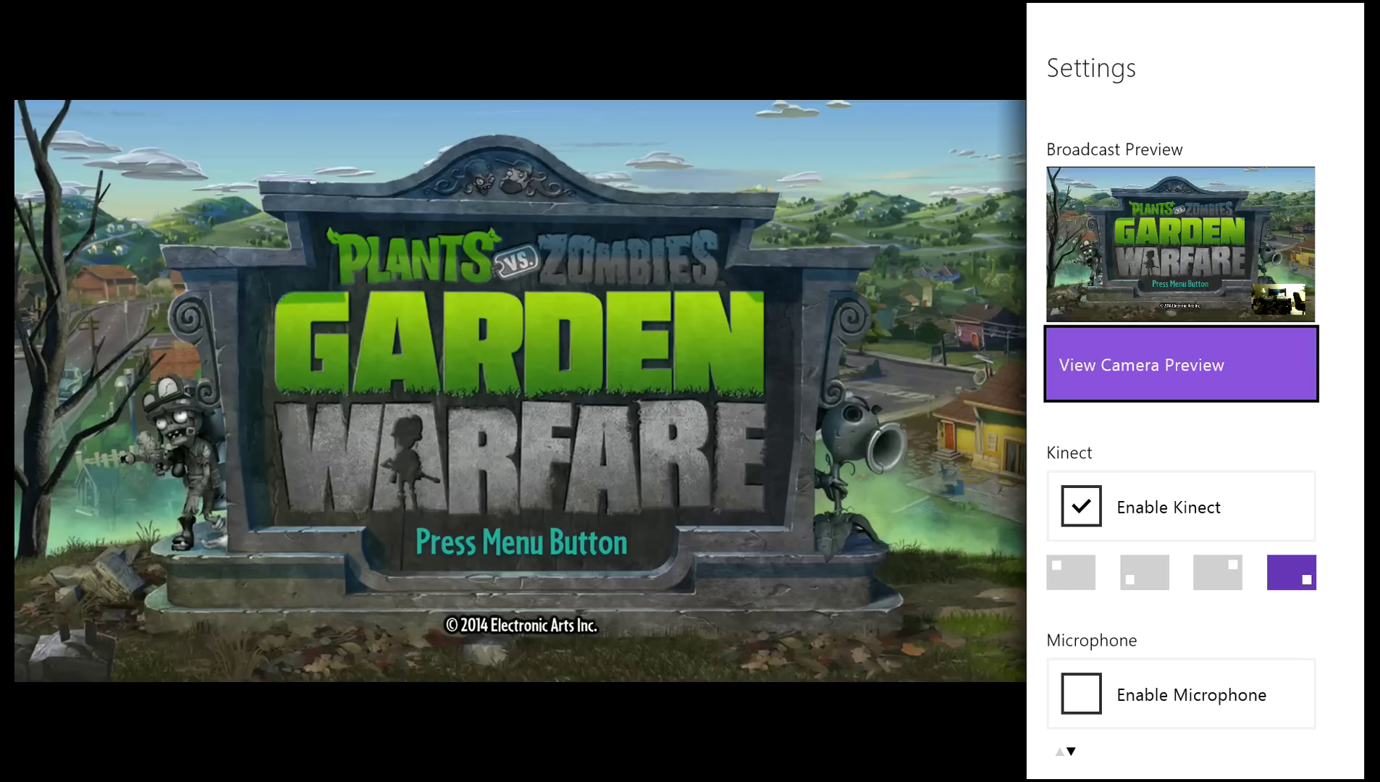
key(Down)
key(Down)
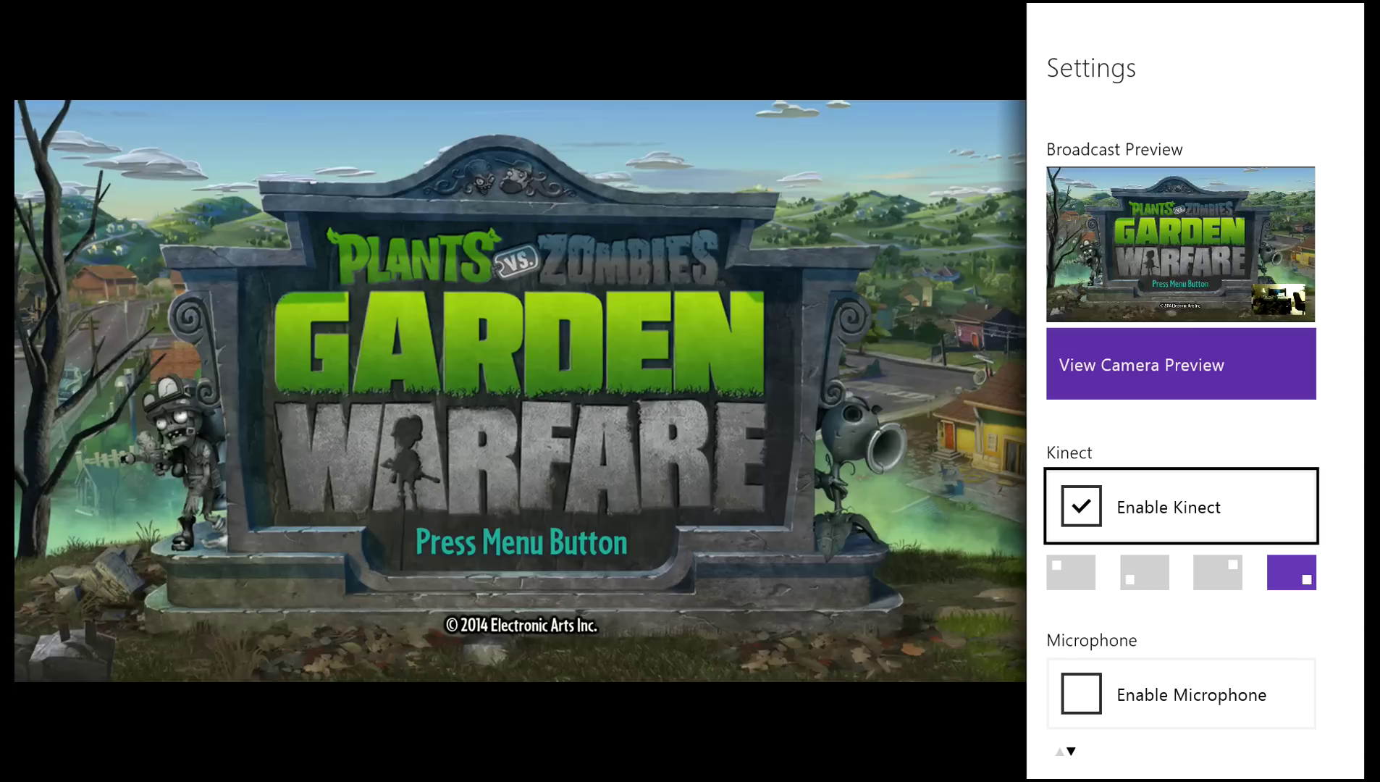
key(Return)
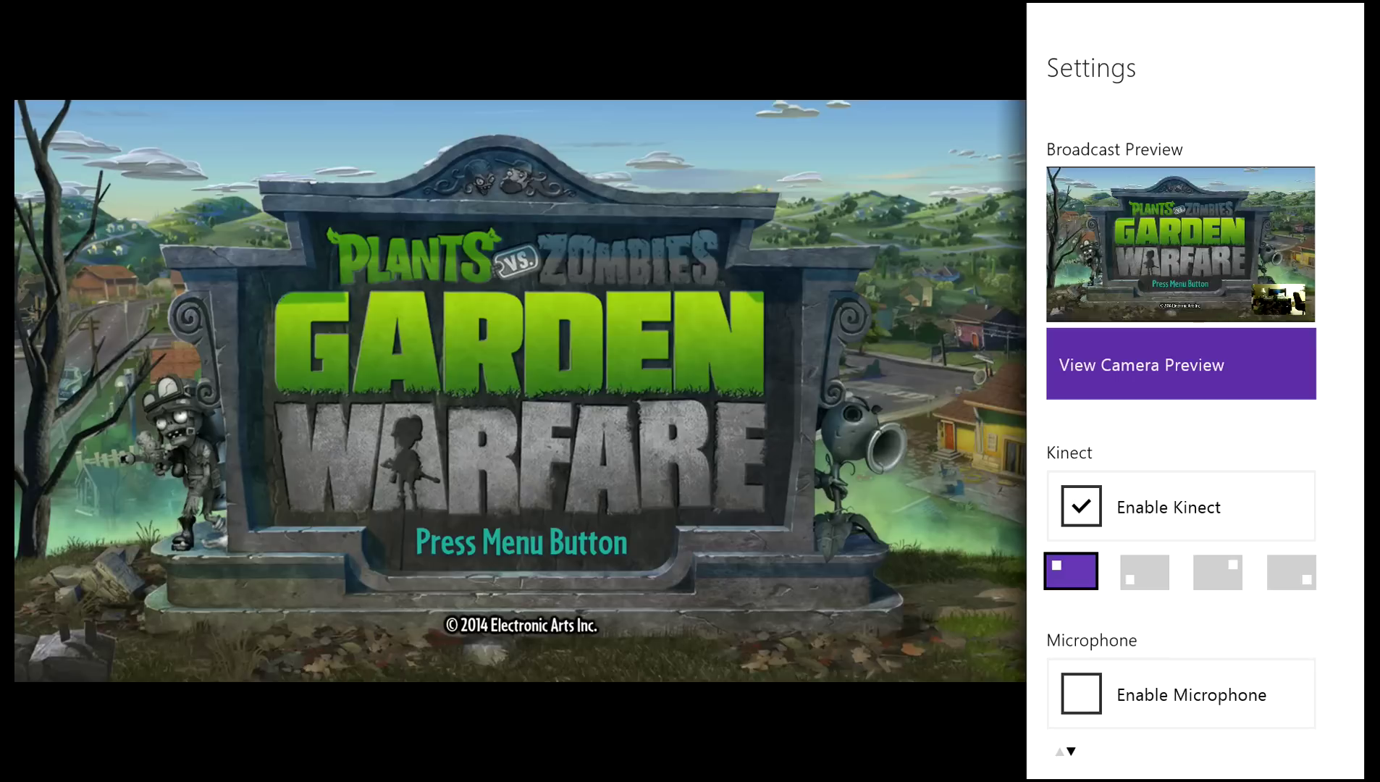
key(Right)
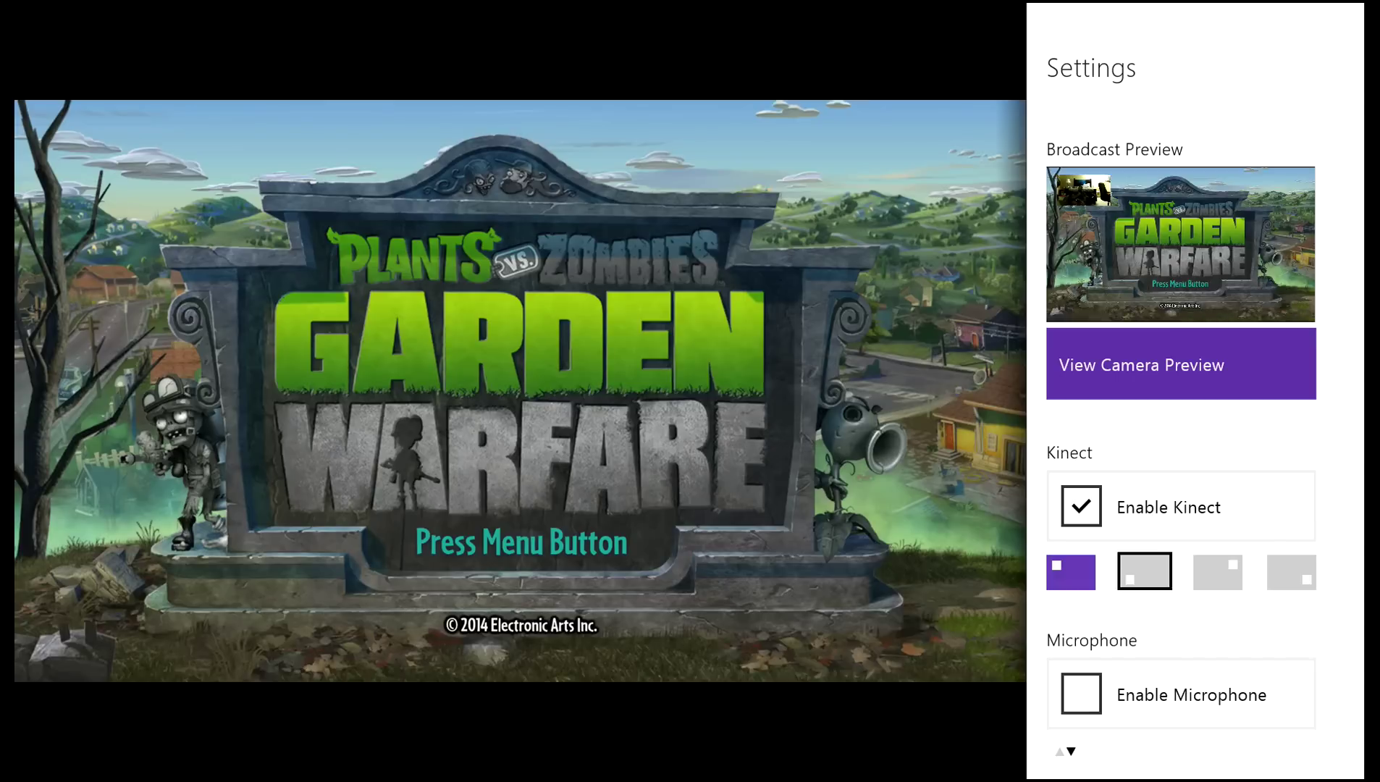
key(Return)
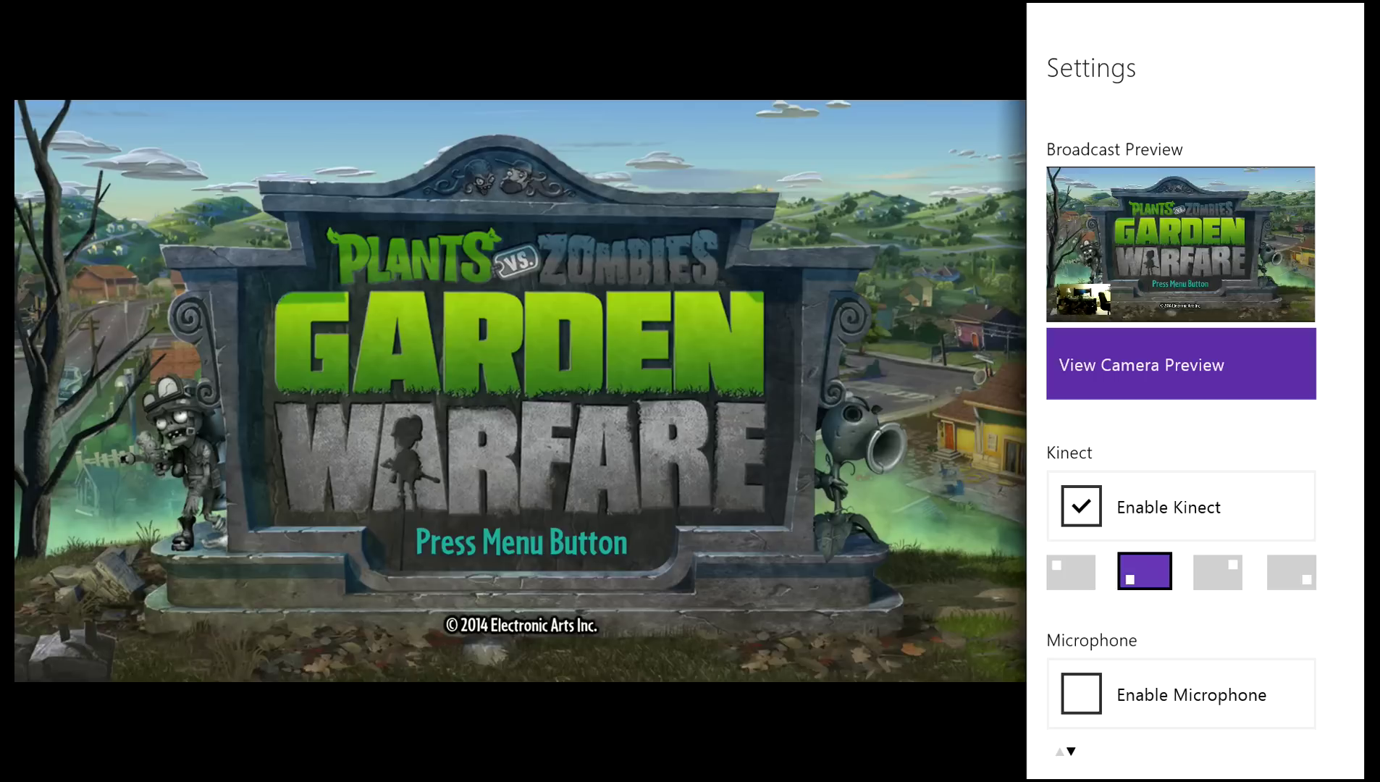
key(Right)
key(Return)
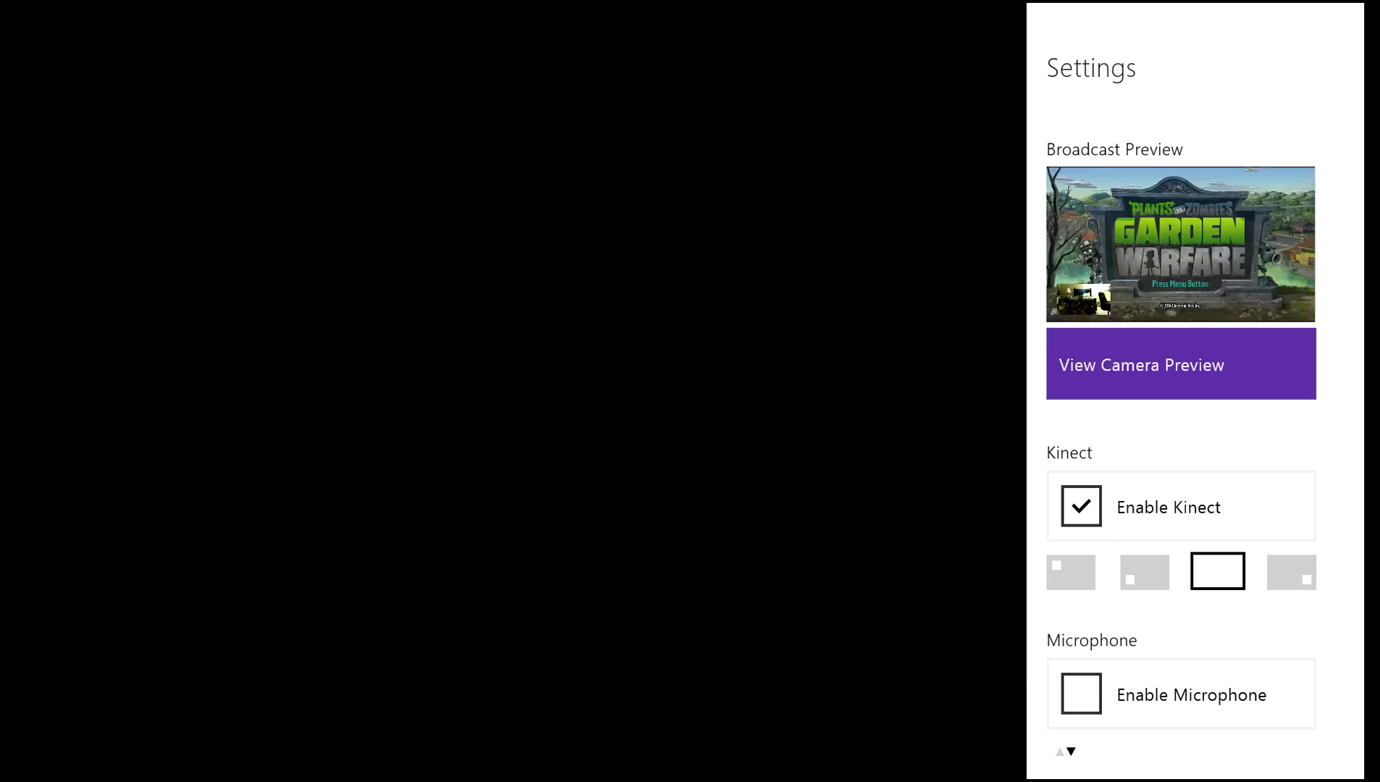
key(Right)
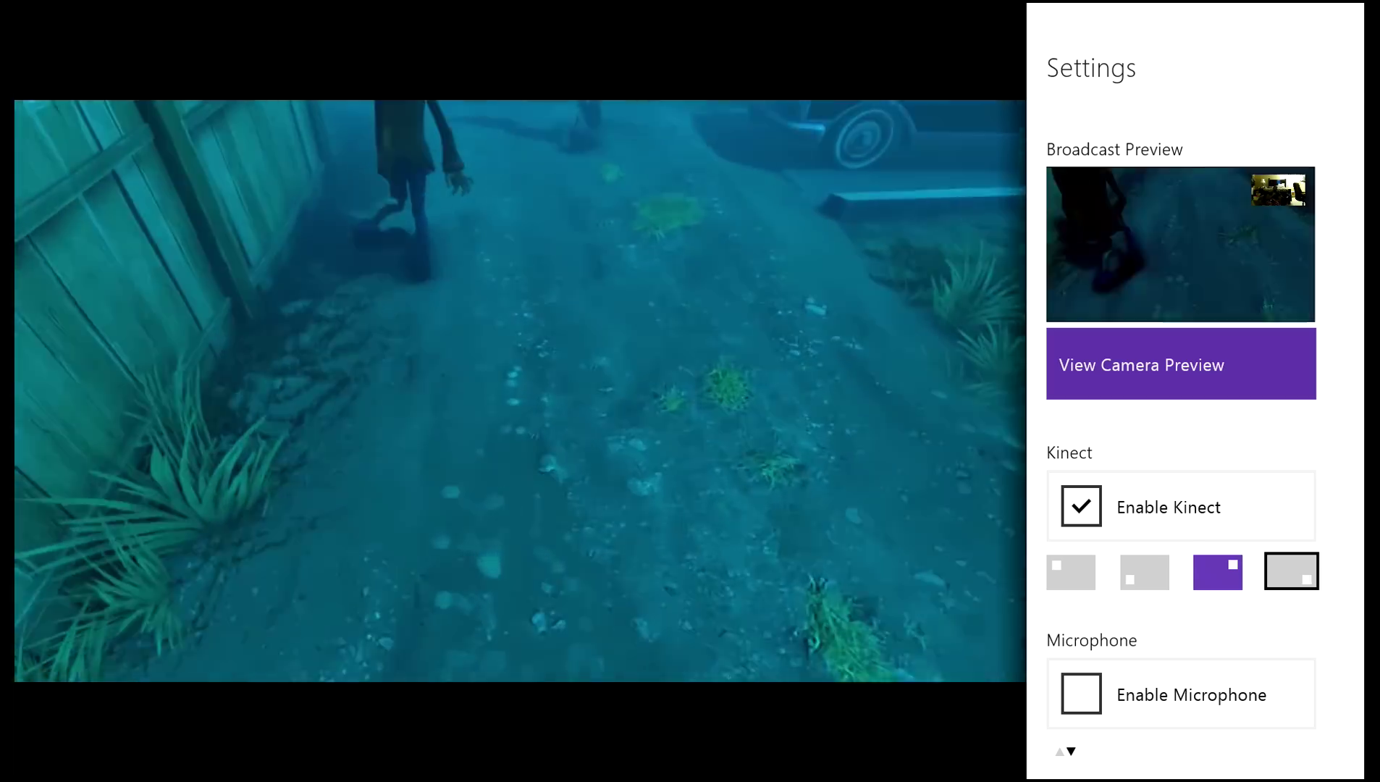
key(Return)
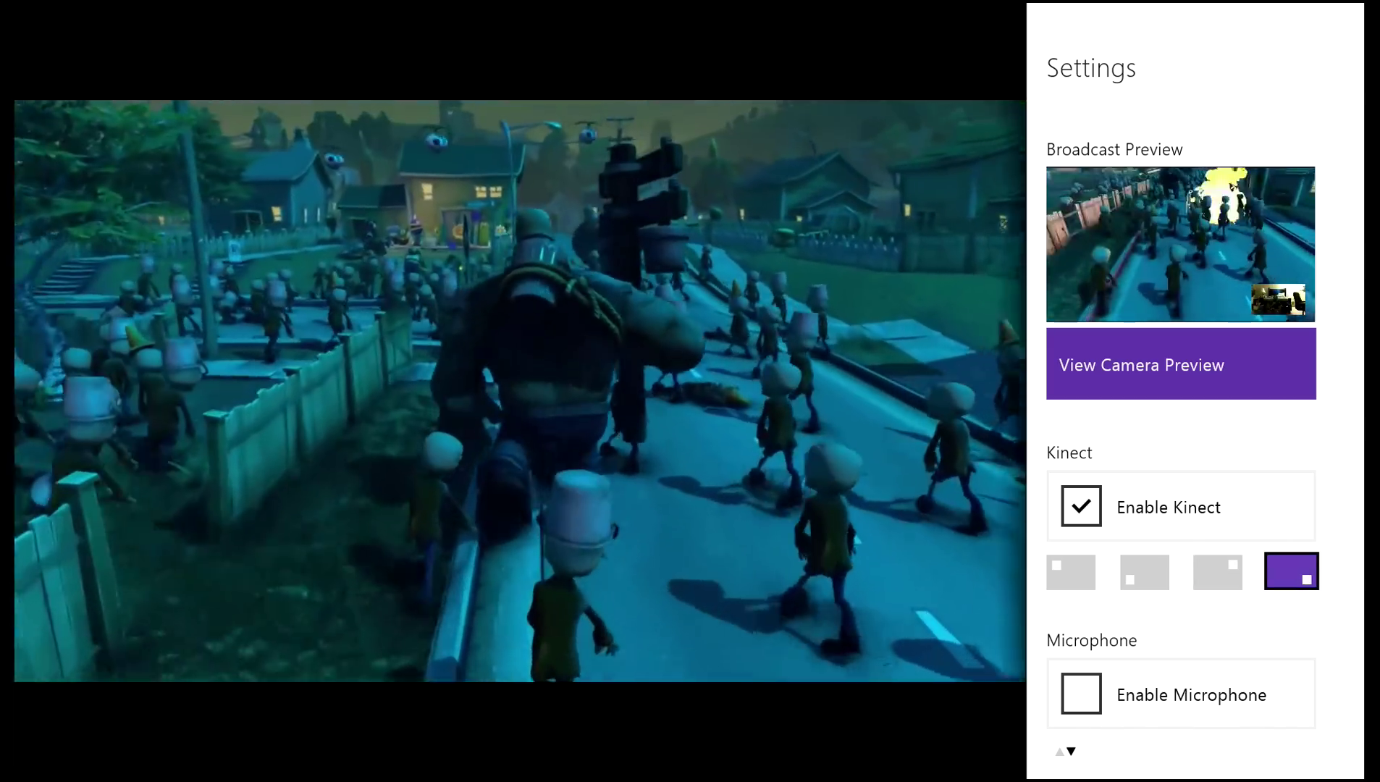
key(Up)
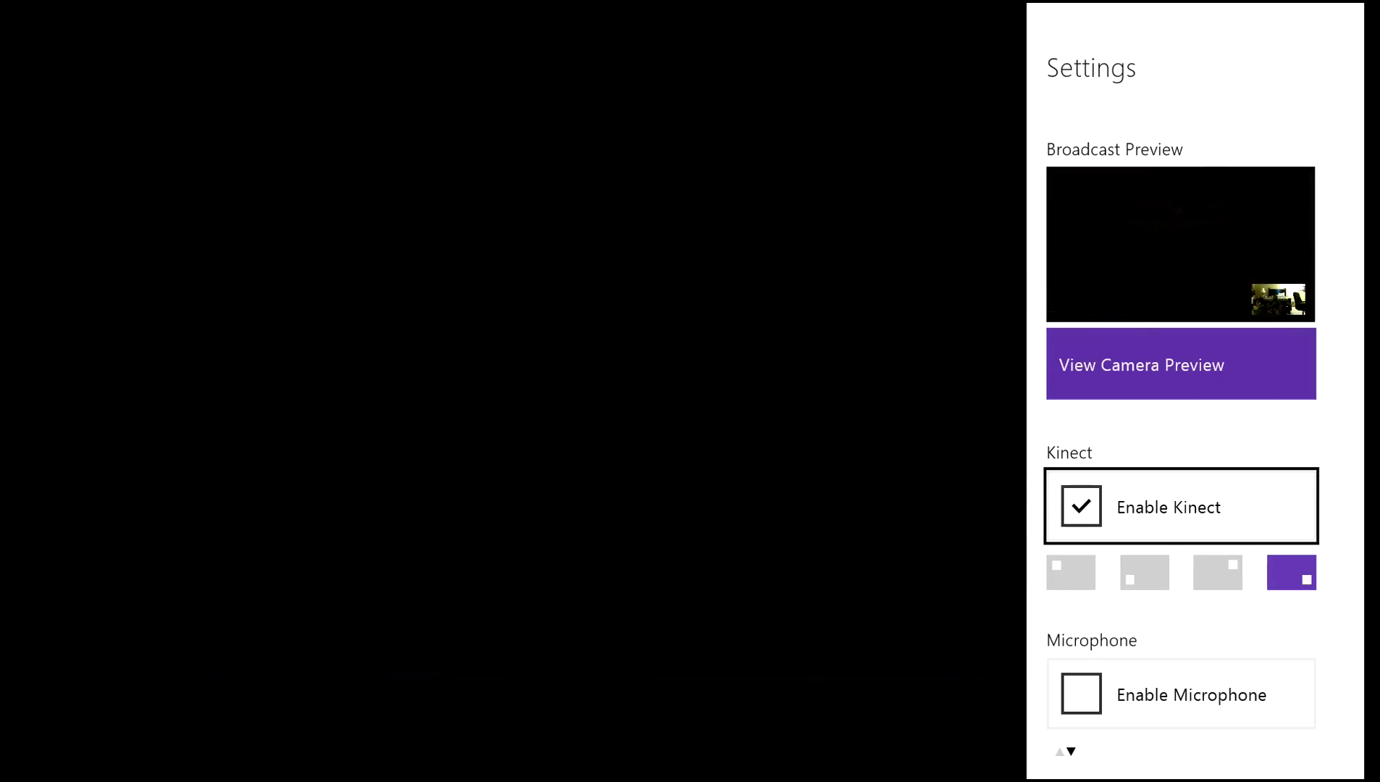
key(Return)
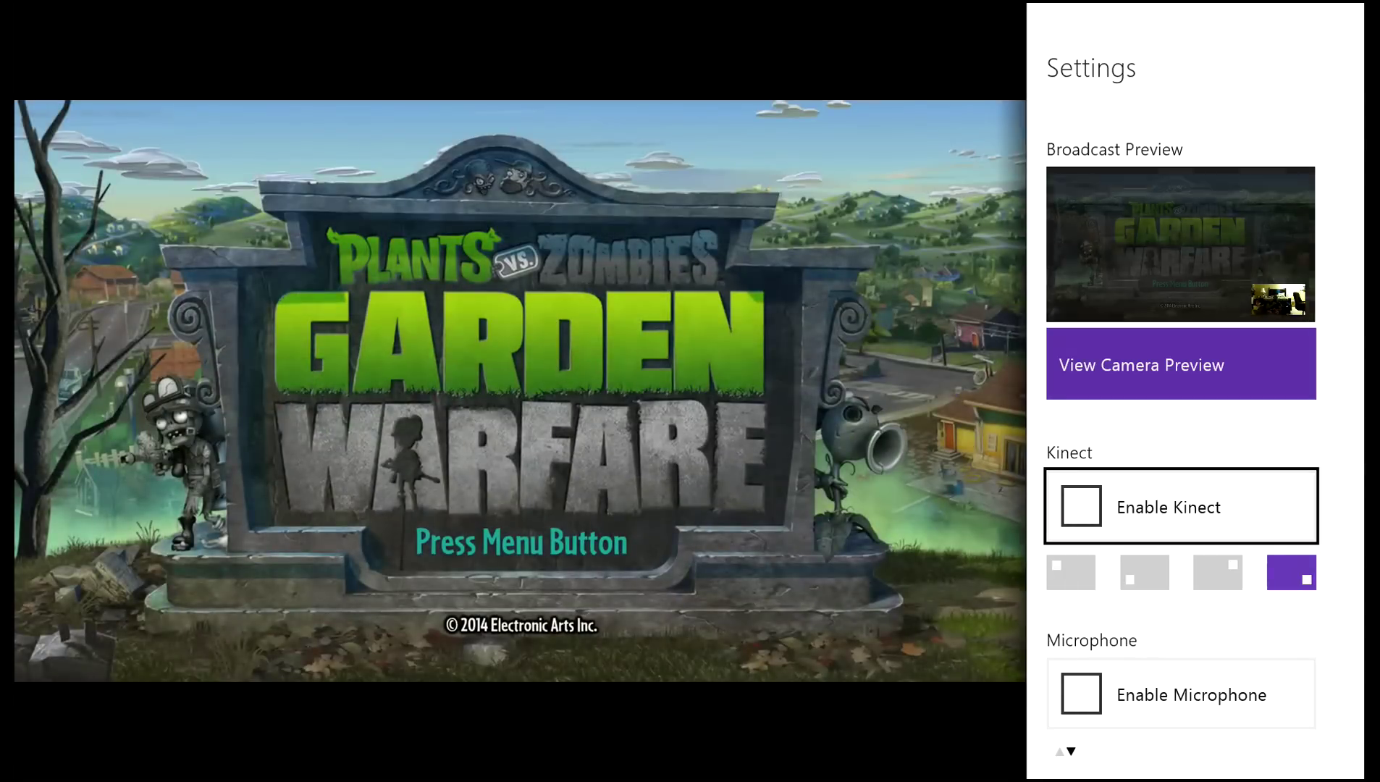